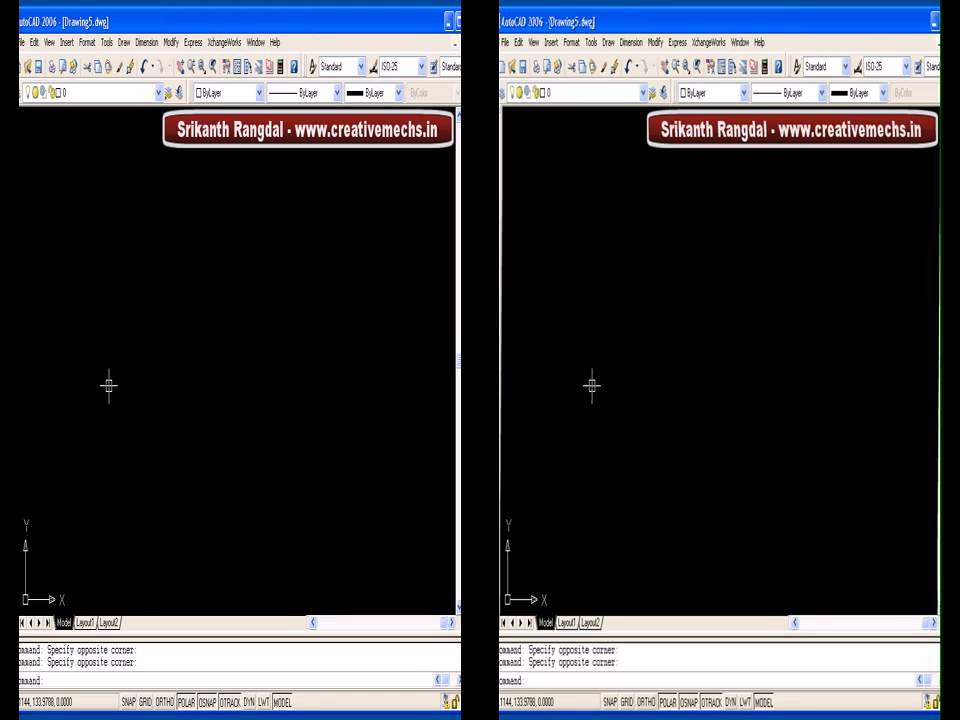
- Draw a single vertical line in the empty drawing with the Line command
{"action": "type", "text": "l"}
{"action": "key", "text": "Return"}
{"action": "left_click", "coordinate": [218, 381]}
{"action": "left_click", "coordinate": [218, 475]}
{"action": "key", "text": "Return"}
{"action": "middle_click_drag", "start_coordinate": [162, 489], "coordinate": [174, 480]}
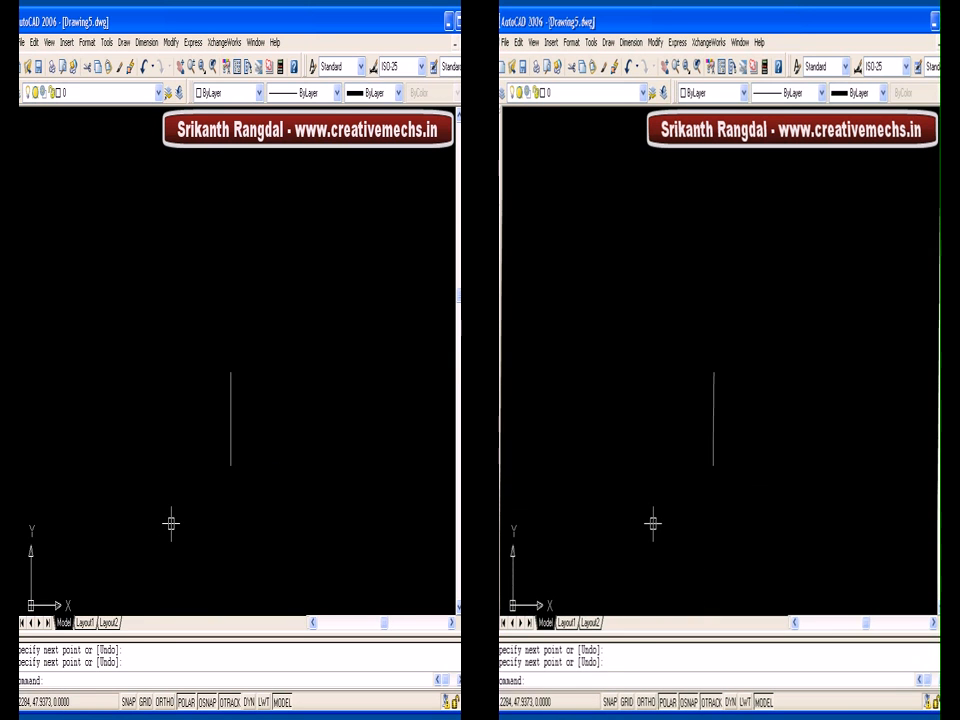
{"action": "middle_click_drag", "start_coordinate": [171, 523], "coordinate": [206, 486]}
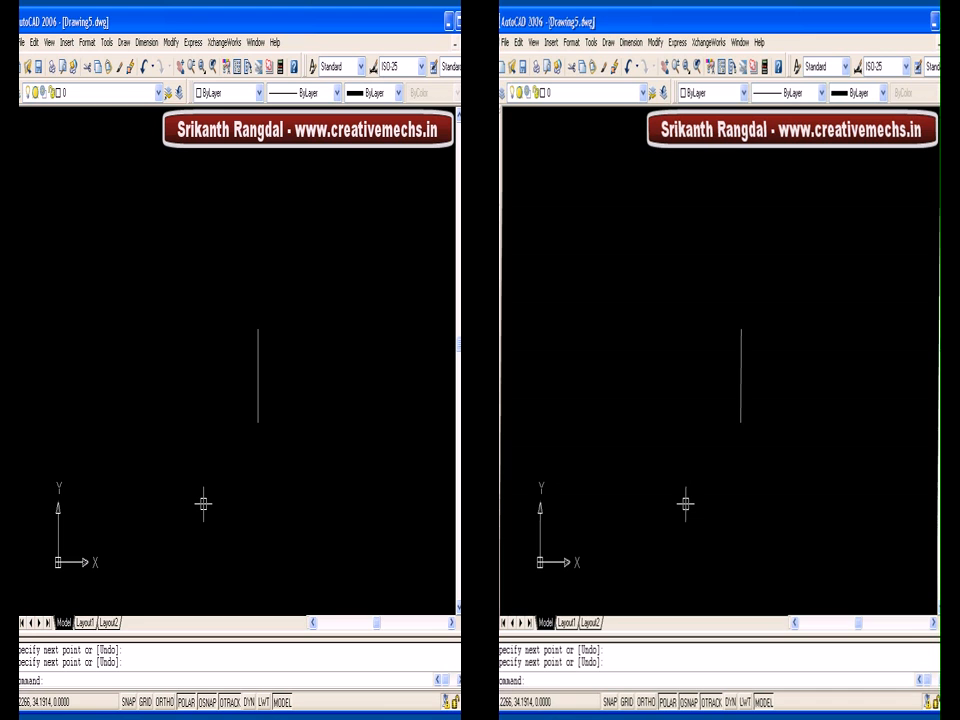
- Offset the vertical line by 50 to its left side
{"action": "key", "text": "Return"}
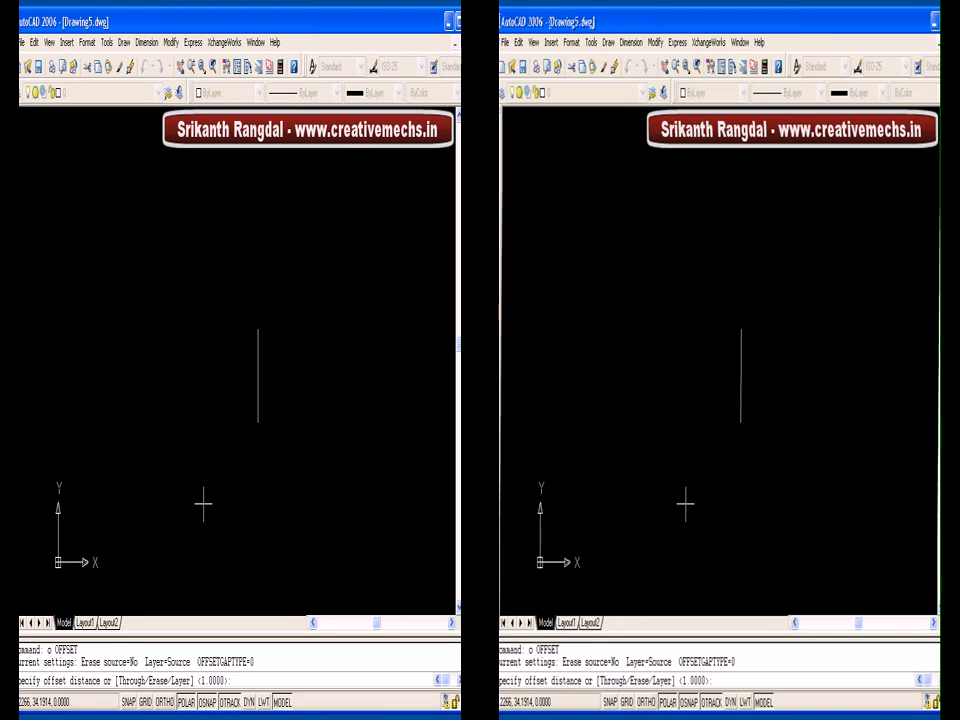
{"action": "type", "text": "50"}
{"action": "key", "text": "Return"}
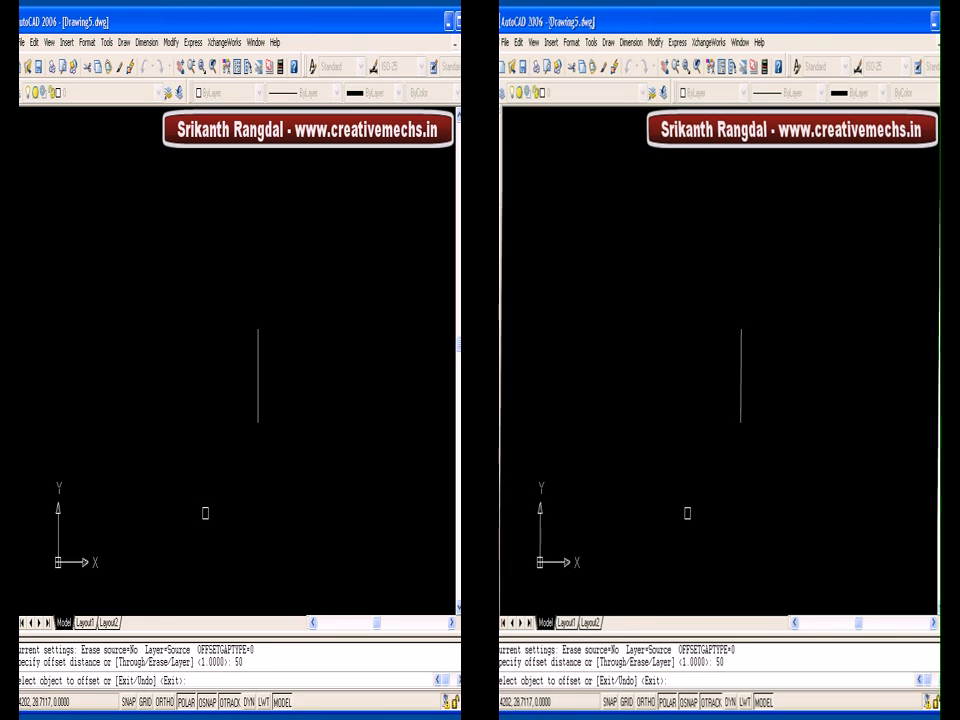
{"action": "left_click", "coordinate": [258, 388]}
{"action": "left_click", "coordinate": [100, 372]}
{"action": "key", "text": "Return"}
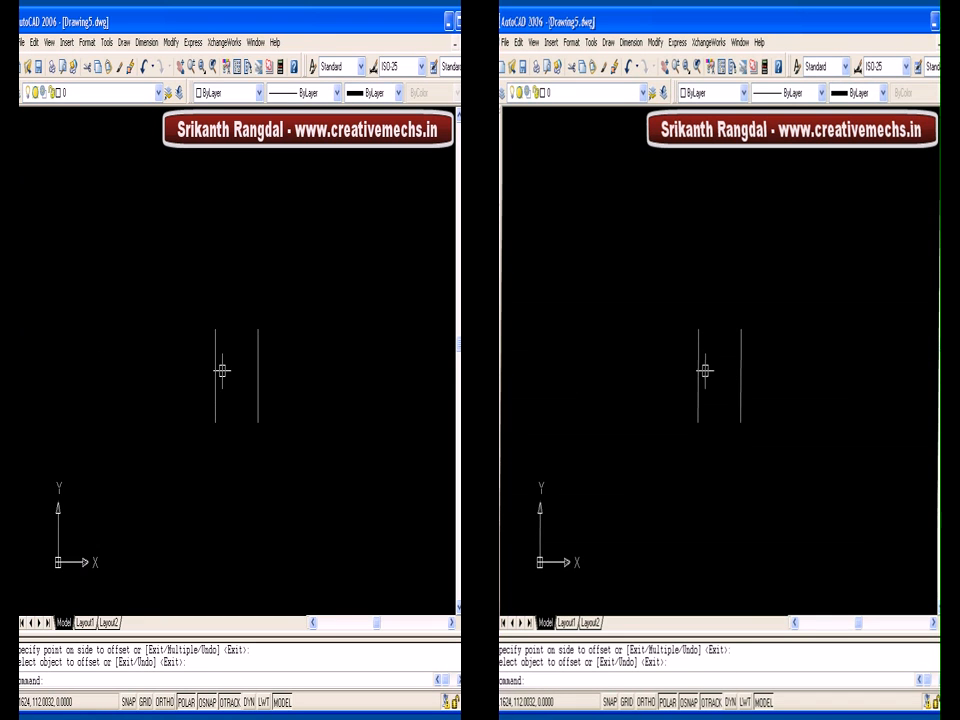
- Draw a horizontal line connecting the midpoints of the two vertical lines
{"action": "scroll", "coordinate": [221, 392], "scroll_direction": "up", "scroll_amount": 3}
{"action": "type", "text": "l"}
{"action": "key", "text": "Return"}
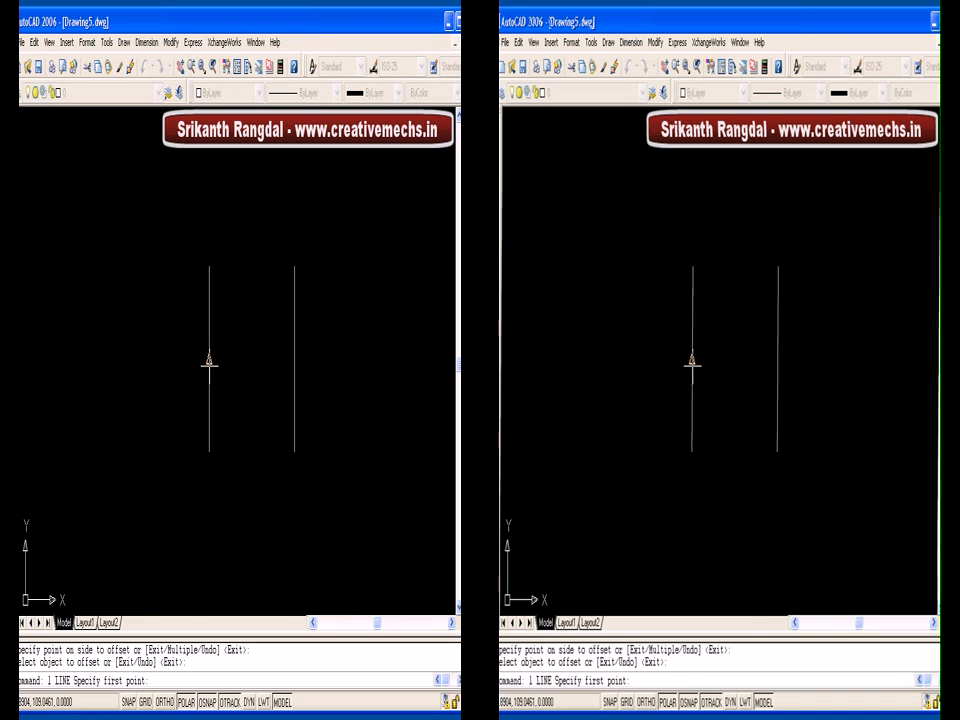
{"action": "left_click", "coordinate": [209, 357]}
{"action": "left_click", "coordinate": [294, 357]}
{"action": "key", "text": "Return"}
{"action": "scroll", "coordinate": [258, 389], "scroll_direction": "up", "scroll_amount": 6}
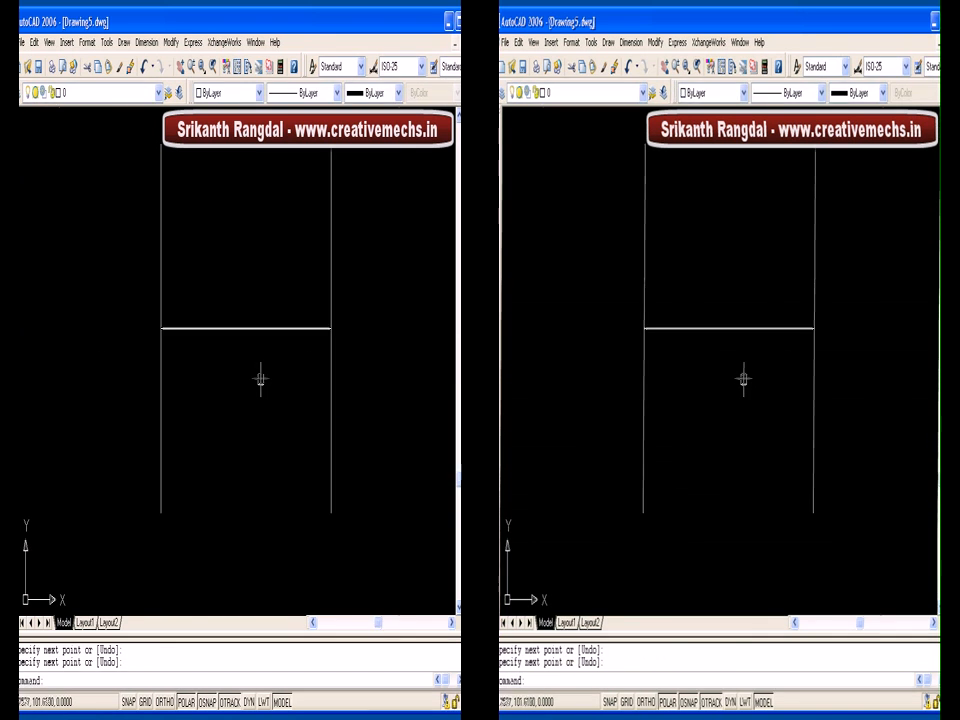
- Draw a short vertical line and move it by its midpoint onto the midpoint of the horizontal line
{"action": "scroll", "coordinate": [257, 410], "scroll_direction": "down", "scroll_amount": 3}
{"action": "middle_click_drag", "start_coordinate": [257, 407], "coordinate": [276, 353]}
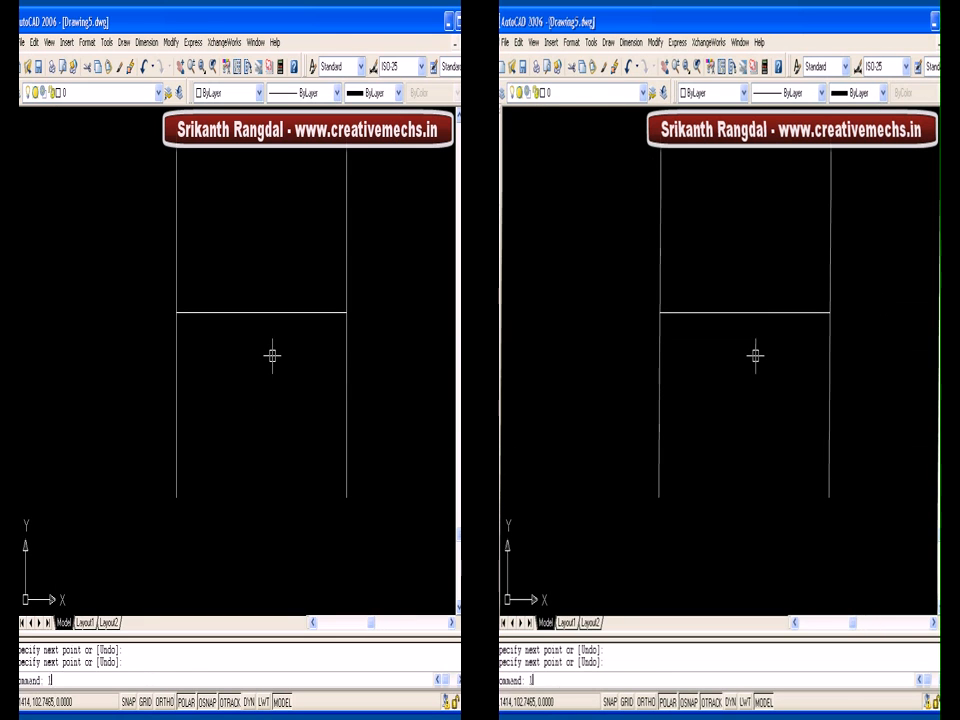
{"action": "type", "text": "l"}
{"action": "key", "text": "Return"}
{"action": "left_click", "coordinate": [256, 248]}
{"action": "left_click", "coordinate": [256, 345]}
{"action": "key", "text": "Return"}
{"action": "left_click", "coordinate": [257, 325]}
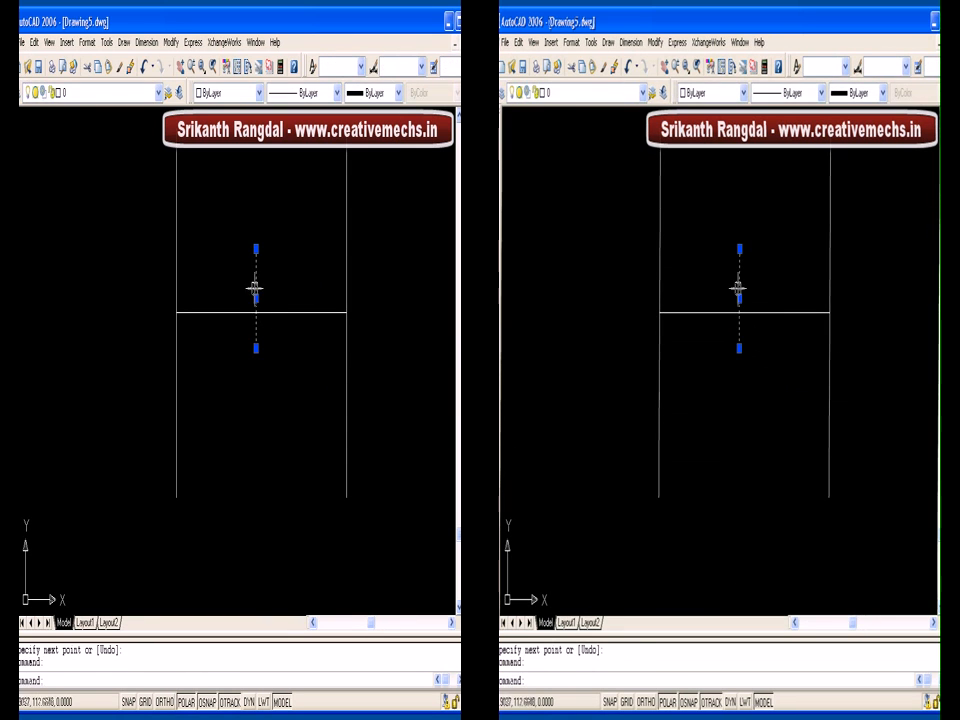
{"action": "left_click", "coordinate": [256, 298]}
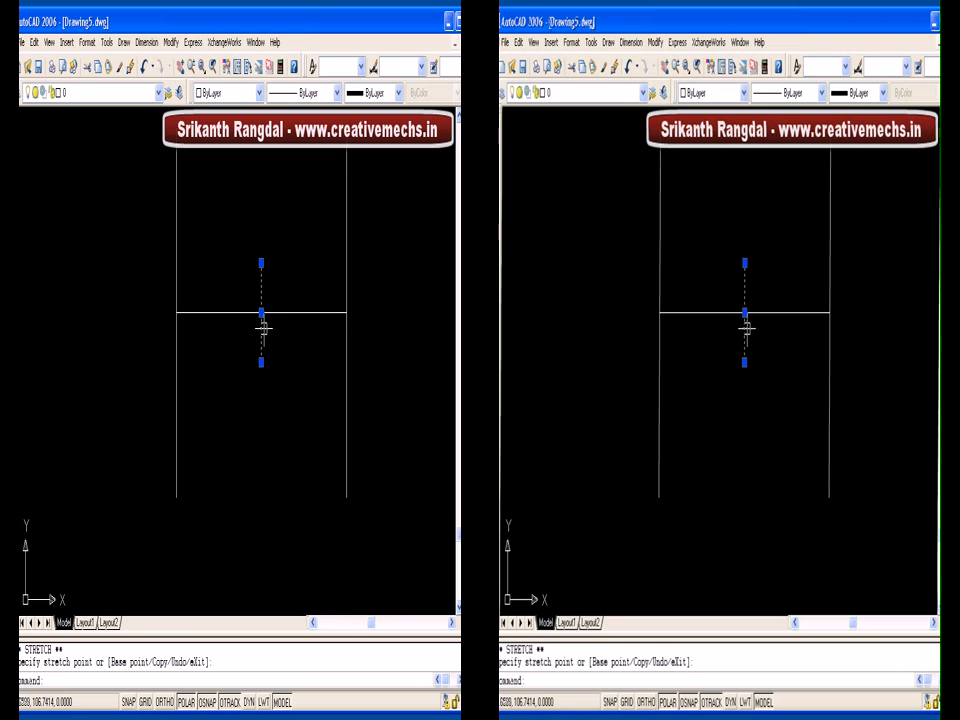
{"action": "scroll", "coordinate": [265, 322], "scroll_direction": "up", "scroll_amount": 3}
{"action": "middle_click_drag", "start_coordinate": [270, 317], "coordinate": [268, 373]}
{"action": "key", "text": "Escape"}
{"action": "key", "text": "Escape"}
- Draw a rectangle with length 10 and width 10 across the horizontal line, left of the short vertical line
{"action": "type", "text": "rec"}
{"action": "key", "text": "Return"}
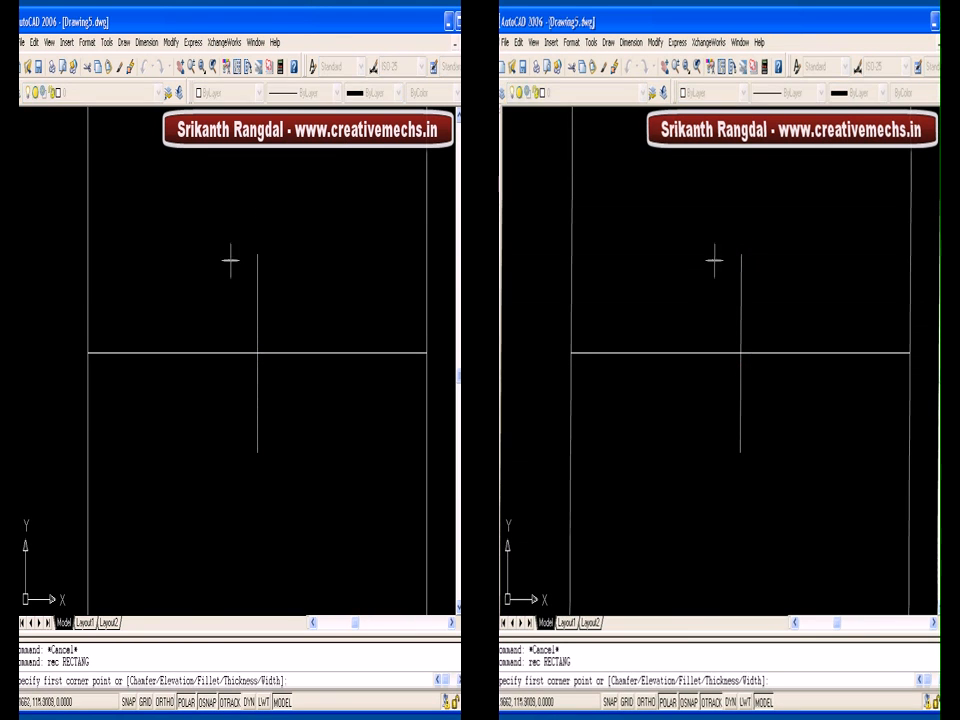
{"action": "left_click", "coordinate": [170, 260]}
{"action": "type", "text": "d"}
{"action": "key", "text": "Return"}
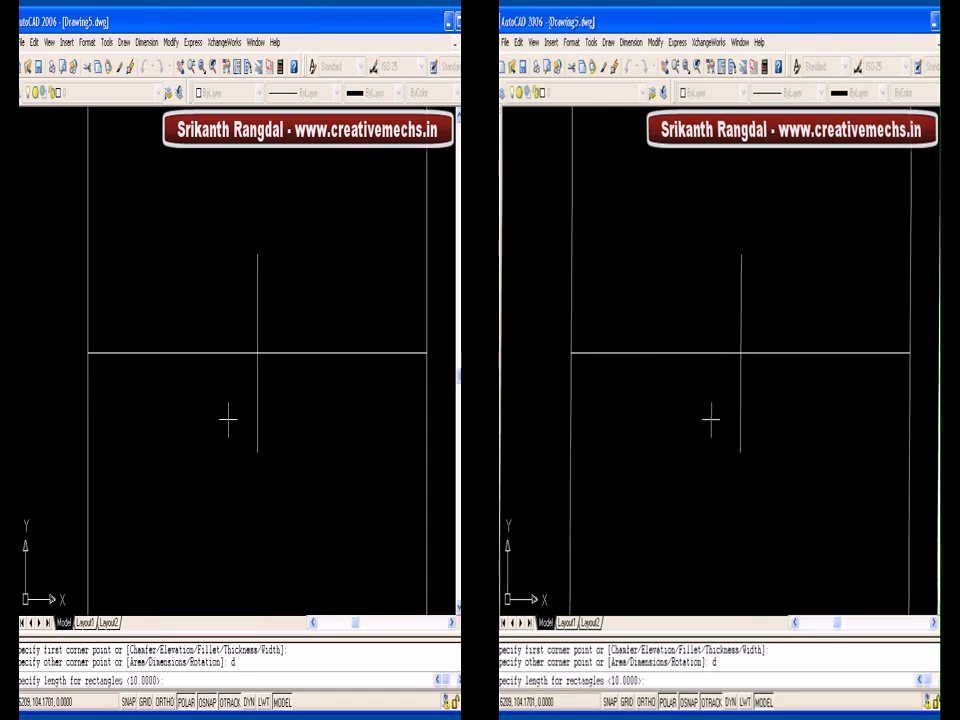
{"action": "type", "text": "10"}
{"action": "key", "text": "Return"}
{"action": "type", "text": "10"}
{"action": "key", "text": "Return"}
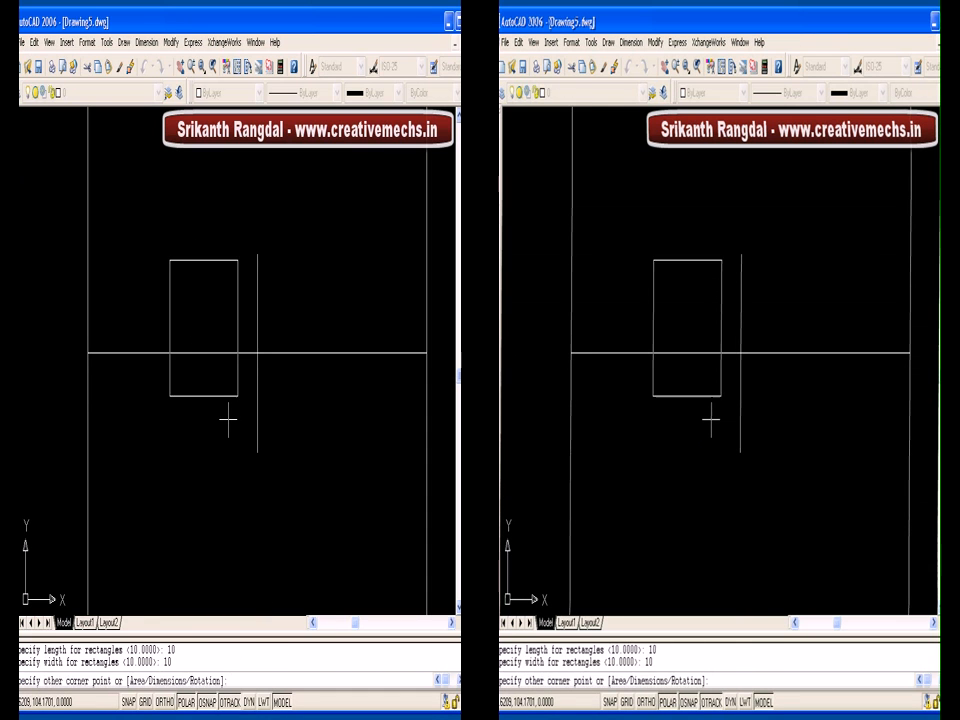
{"action": "left_click", "coordinate": [205, 481]}
- Erase the long vertical line at the left end of the horizontal line
{"action": "left_click", "coordinate": [113, 297]}
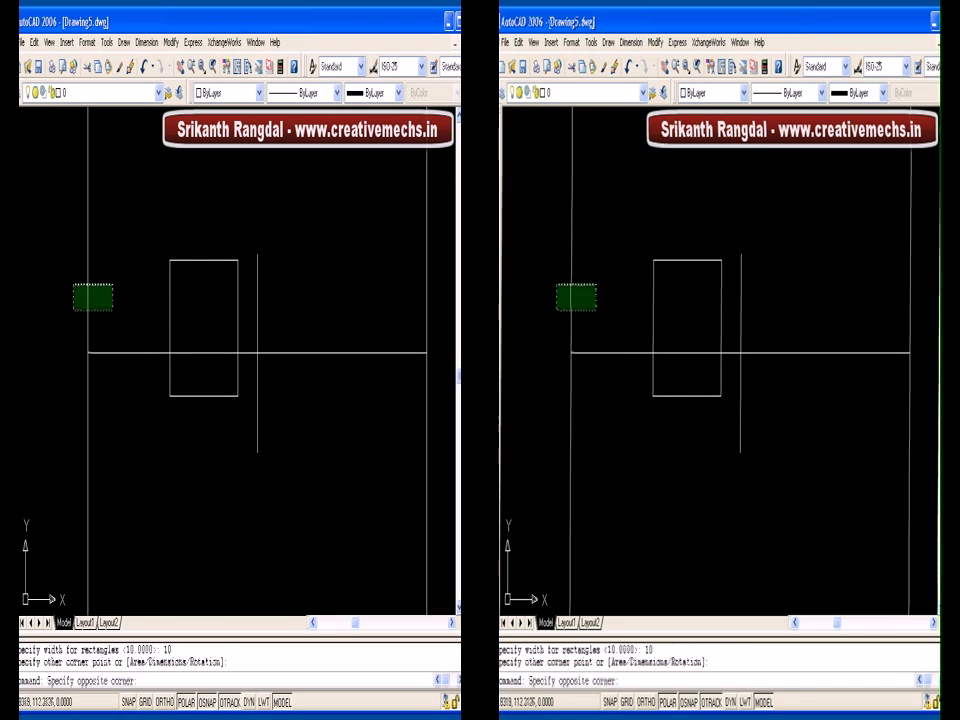
{"action": "left_click", "coordinate": [73, 307]}
{"action": "type", "text": "e"}
{"action": "key", "text": "Return"}
- Move the square by the midpoint of its left side onto the left endpoint of the horizontal line
{"action": "left_click", "coordinate": [176, 305]}
{"action": "left_click", "coordinate": [164, 322]}
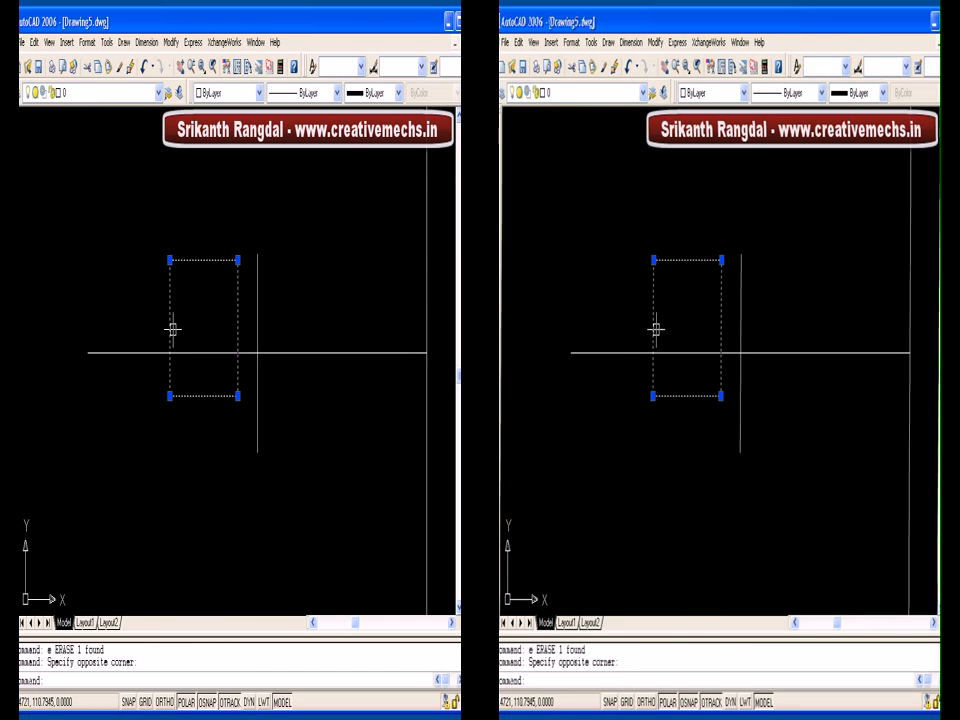
{"action": "type", "text": "m"}
{"action": "key", "text": "Return"}
{"action": "left_click", "coordinate": [170, 328]}
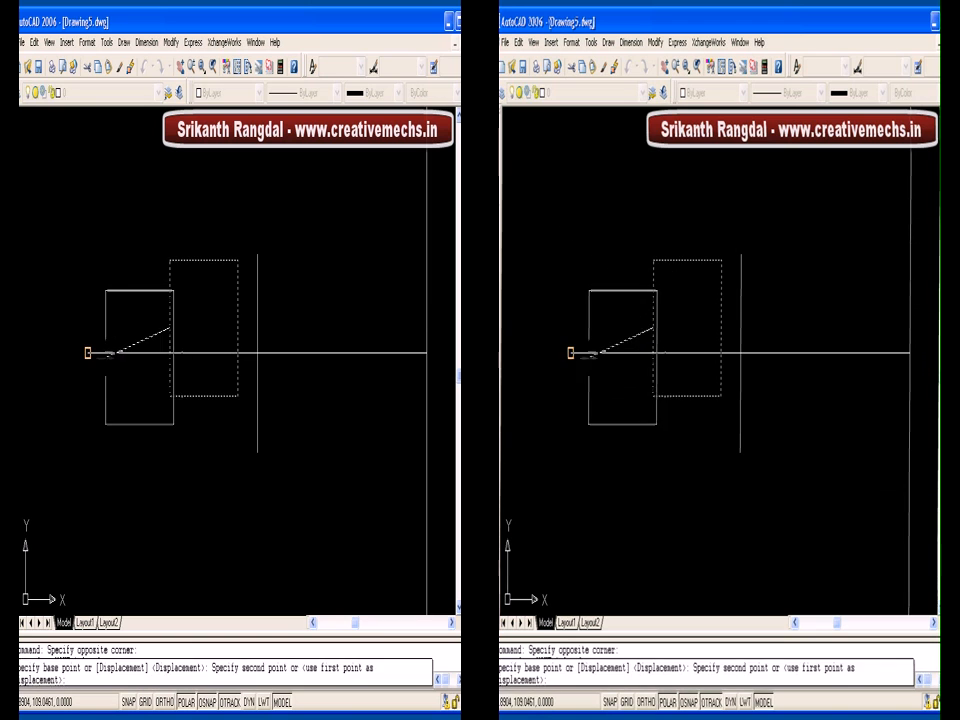
{"action": "left_click", "coordinate": [88, 352]}
- Draw a vertical centre line through the square from the midpoint of its upper edge to its lower edge
{"action": "middle_click_drag", "start_coordinate": [133, 435], "coordinate": [128, 439]}
{"action": "type", "text": "l"}
{"action": "key", "text": "Return"}
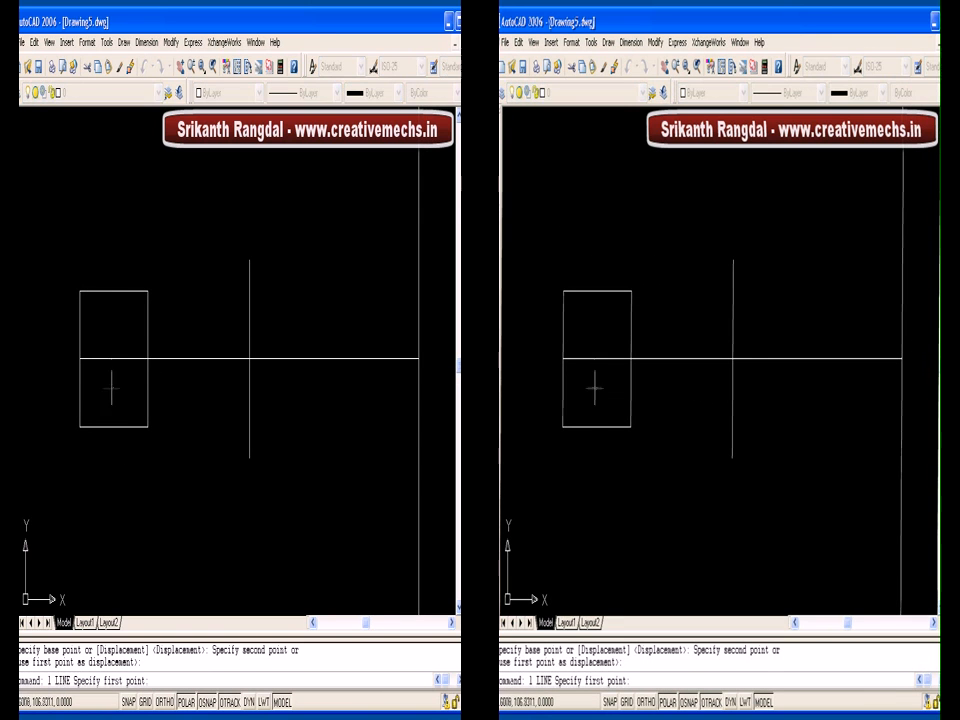
{"action": "left_click", "coordinate": [113, 291]}
{"action": "left_click", "coordinate": [113, 427]}
{"action": "key", "text": "Return"}
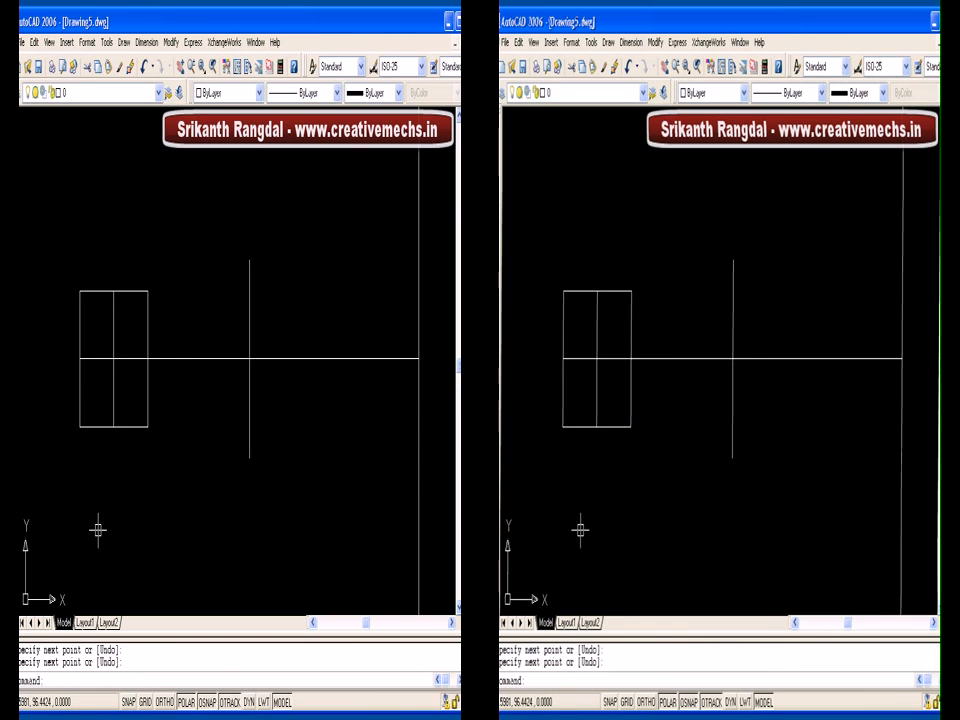
- Offset the square's vertical centre line by 2 to both sides
{"action": "type", "text": "o"}
{"action": "key", "text": "Return"}
{"action": "key", "text": "Return"}
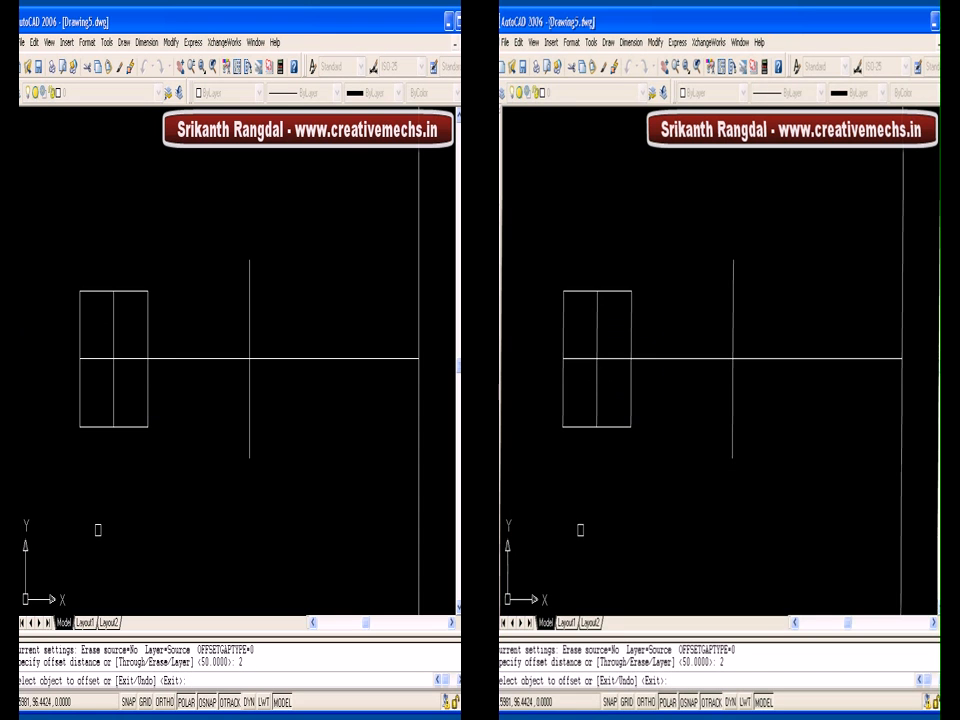
{"action": "left_click", "coordinate": [110, 402]}
{"action": "left_click", "coordinate": [108, 400]}
{"action": "left_click", "coordinate": [109, 400]}
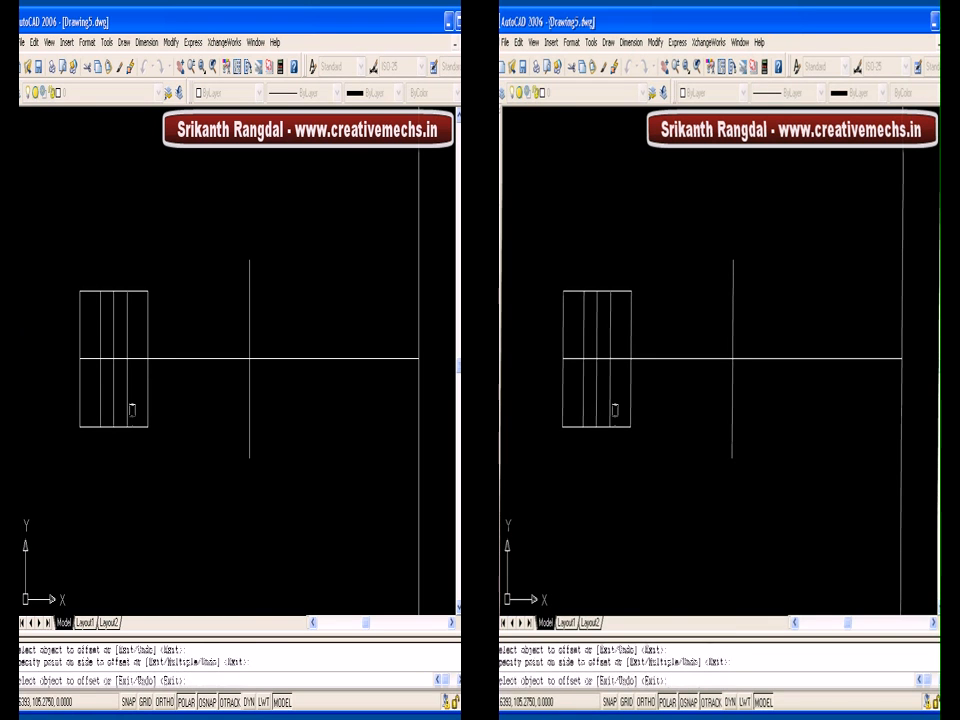
{"action": "left_click", "coordinate": [133, 403]}
{"action": "key", "text": "Return"}
- Draw a circle of radius 4 centred on the midpoint of the square's centre line
{"action": "type", "text": "c"}
{"action": "key", "text": "Return"}
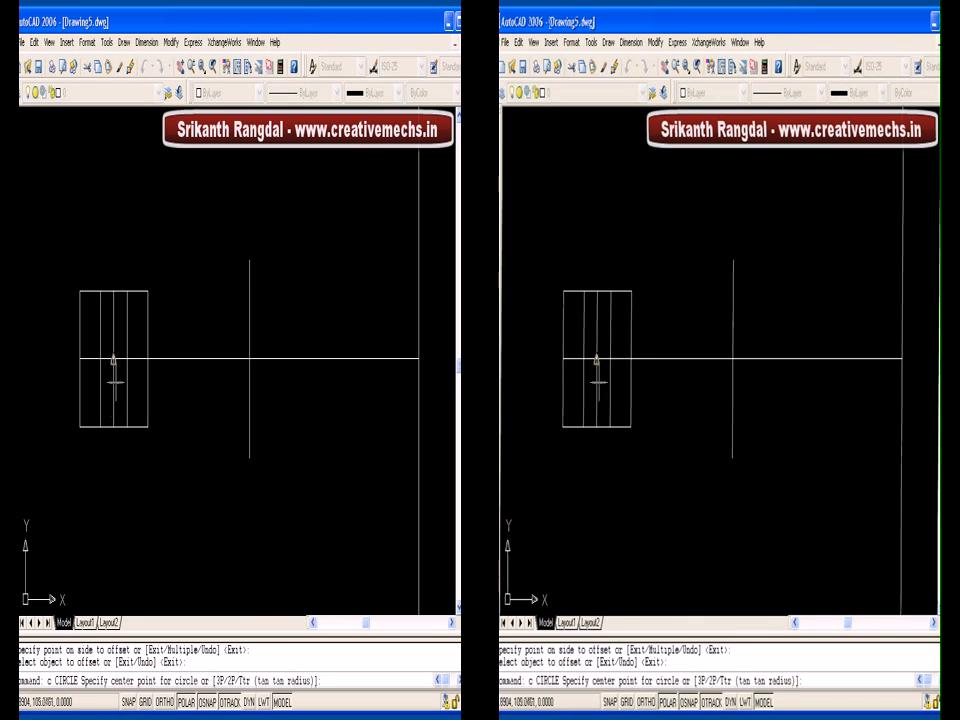
{"action": "left_click", "coordinate": [113, 358]}
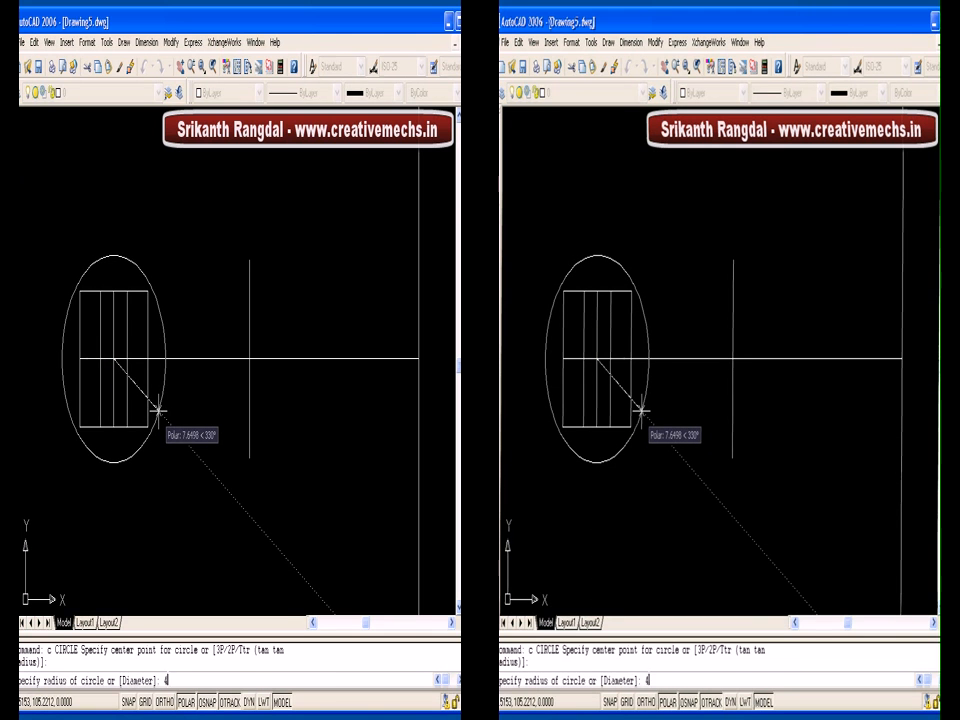
{"action": "key", "text": "Return"}
- Trim the circle, the two offset lines and the square's edges to leave two facing race profiles beside the centre line
{"action": "type", "text": "tr"}
{"action": "key", "text": "Return"}
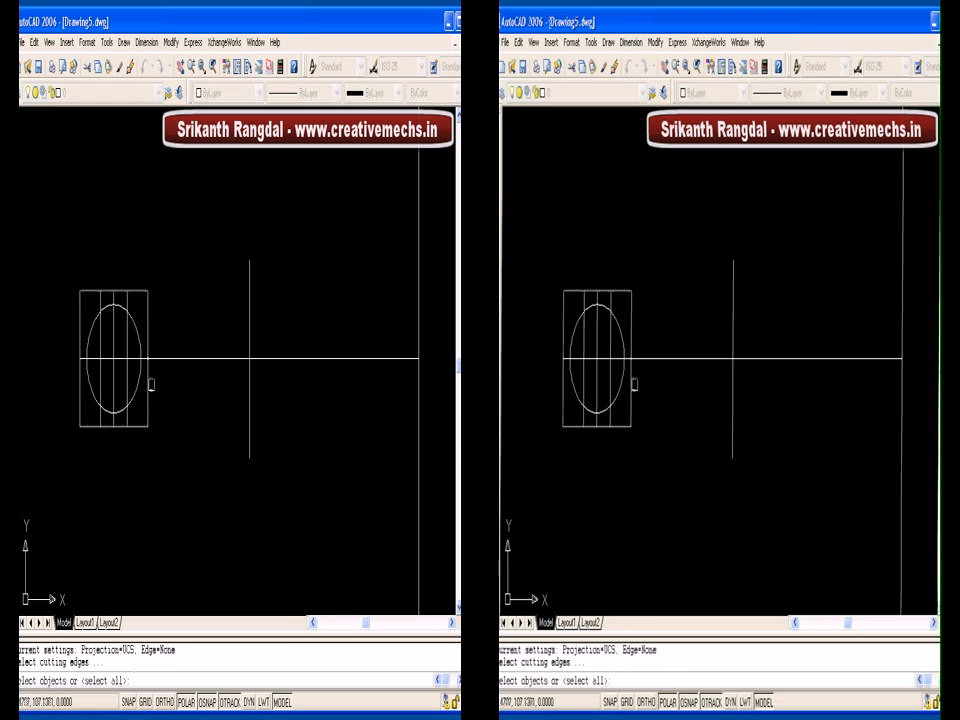
{"action": "key", "text": "Return"}
{"action": "left_click", "coordinate": [109, 414]}
{"action": "left_click", "coordinate": [107, 423]}
{"action": "left_click", "coordinate": [99, 368]}
{"action": "left_click", "coordinate": [100, 343]}
{"action": "left_click", "coordinate": [105, 307]}
{"action": "left_click", "coordinate": [107, 292]}
{"action": "left_click", "coordinate": [120, 292]}
{"action": "left_click", "coordinate": [120, 308]}
{"action": "left_click", "coordinate": [126, 376]}
{"action": "left_click", "coordinate": [126, 350]}
{"action": "key", "text": "Return"}
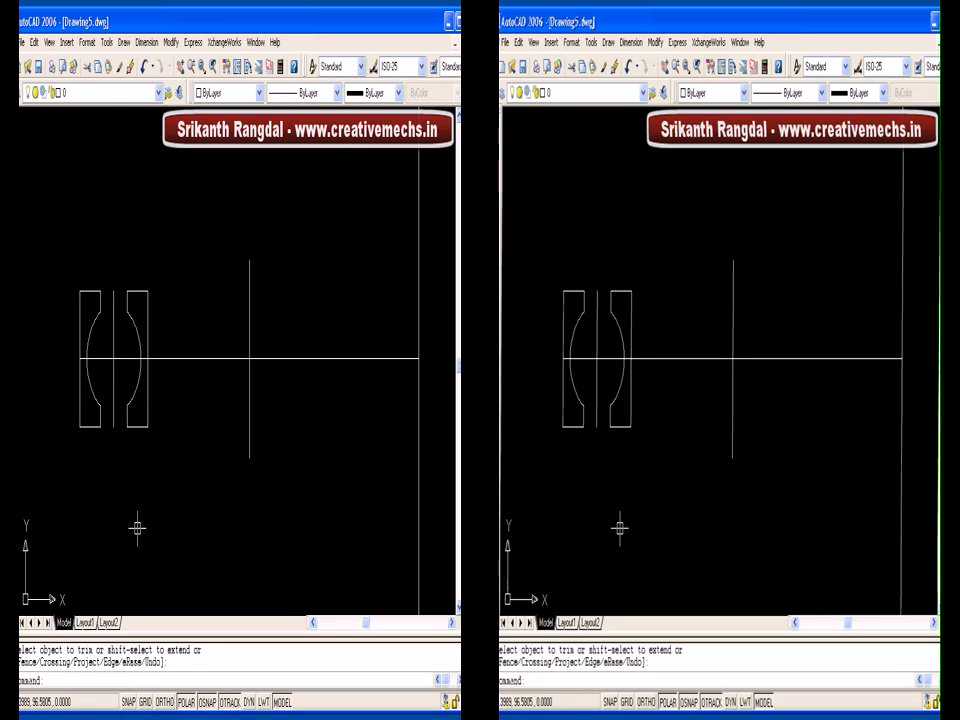
- Offset the left race profile's arc by 0.1 inward, toward the centre line
{"action": "scroll", "coordinate": [142, 511], "scroll_direction": "up", "scroll_amount": 3}
{"action": "mouse_move", "coordinate": [138, 419]}
{"action": "middle_mouse_down"}
{"action": "mouse_move", "coordinate": [169, 527]}
{"action": "mouse_move", "coordinate": [169, 576]}
{"action": "middle_mouse_up"}
{"action": "scroll", "coordinate": [175, 493], "scroll_direction": "down", "scroll_amount": 3}
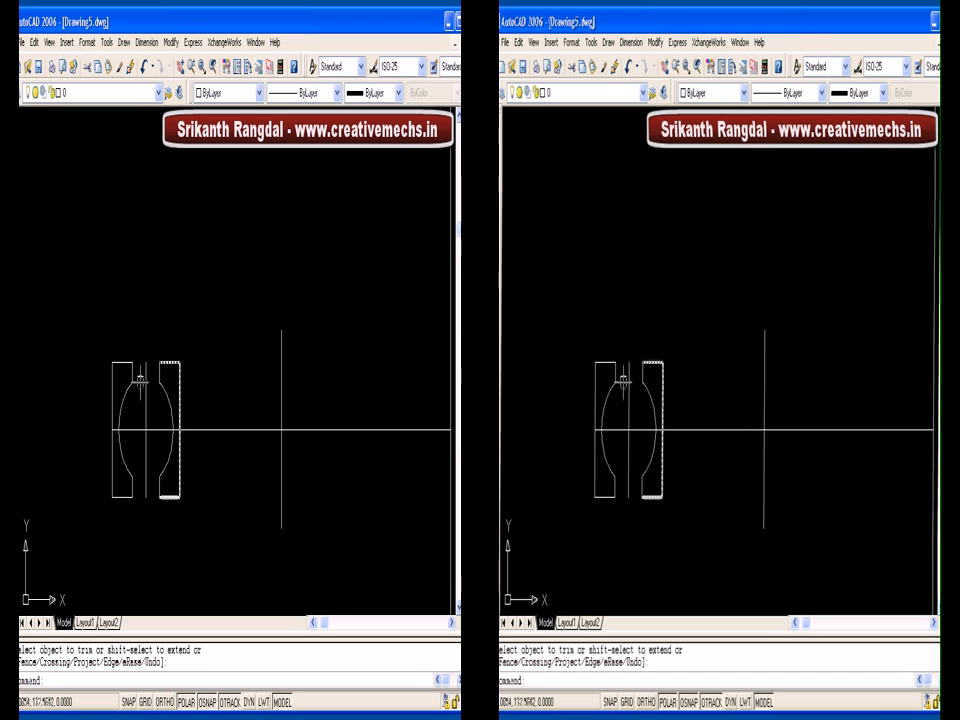
{"action": "middle_click_drag", "start_coordinate": [214, 391], "coordinate": [190, 360]}
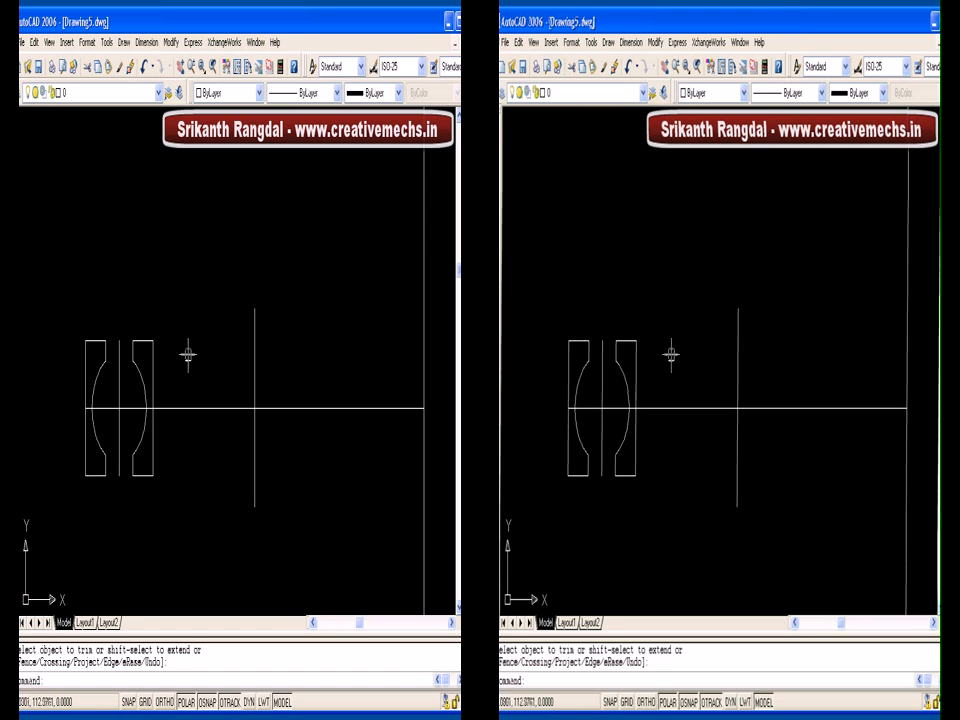
{"action": "scroll", "coordinate": [104, 380], "scroll_direction": "up", "scroll_amount": 2}
{"action": "mouse_move", "coordinate": [105, 379]}
{"action": "middle_mouse_down"}
{"action": "mouse_move", "coordinate": [111, 384]}
{"action": "mouse_move", "coordinate": [106, 360]}
{"action": "middle_mouse_up"}
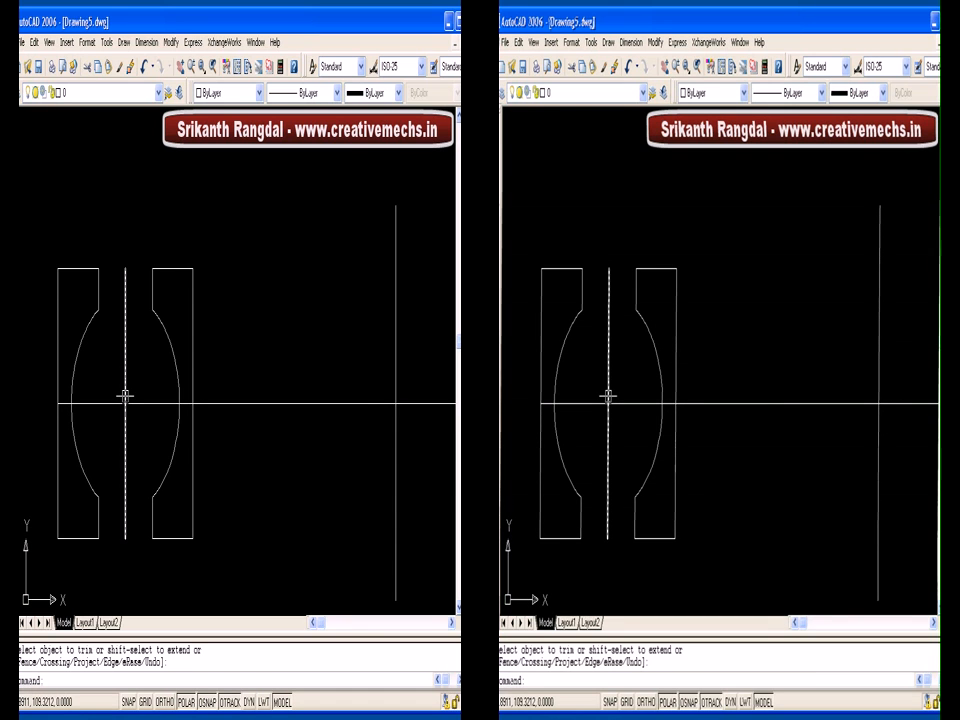
{"action": "type", "text": "o"}
{"action": "key", "text": "Return"}
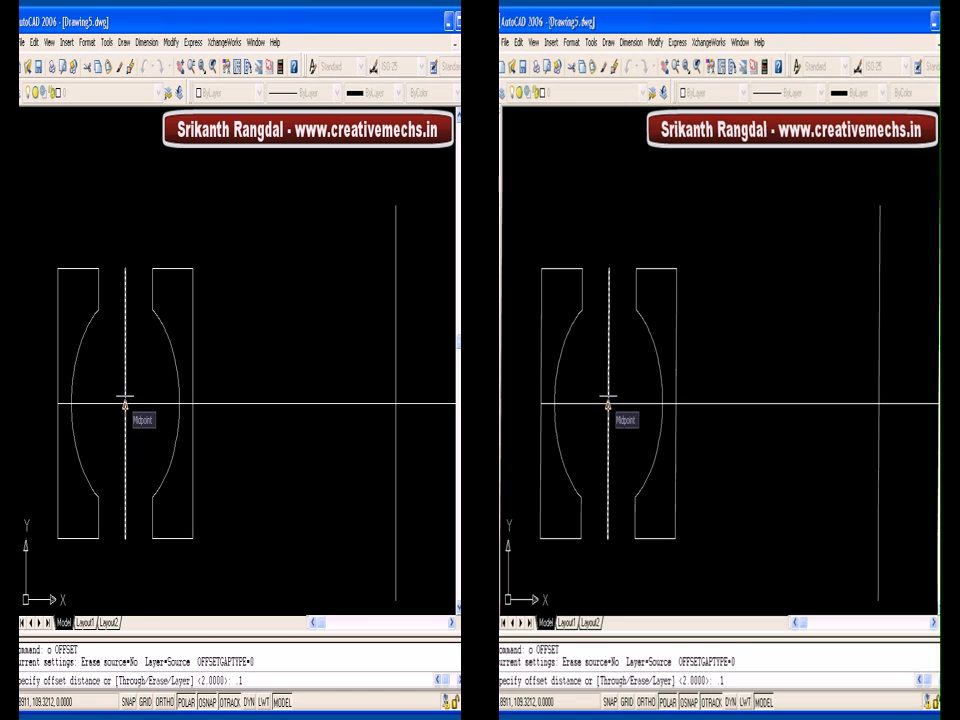
{"action": "type", "text": ".1"}
{"action": "key", "text": "Return"}
{"action": "left_click", "coordinate": [87, 321]}
{"action": "left_click", "coordinate": [105, 338]}
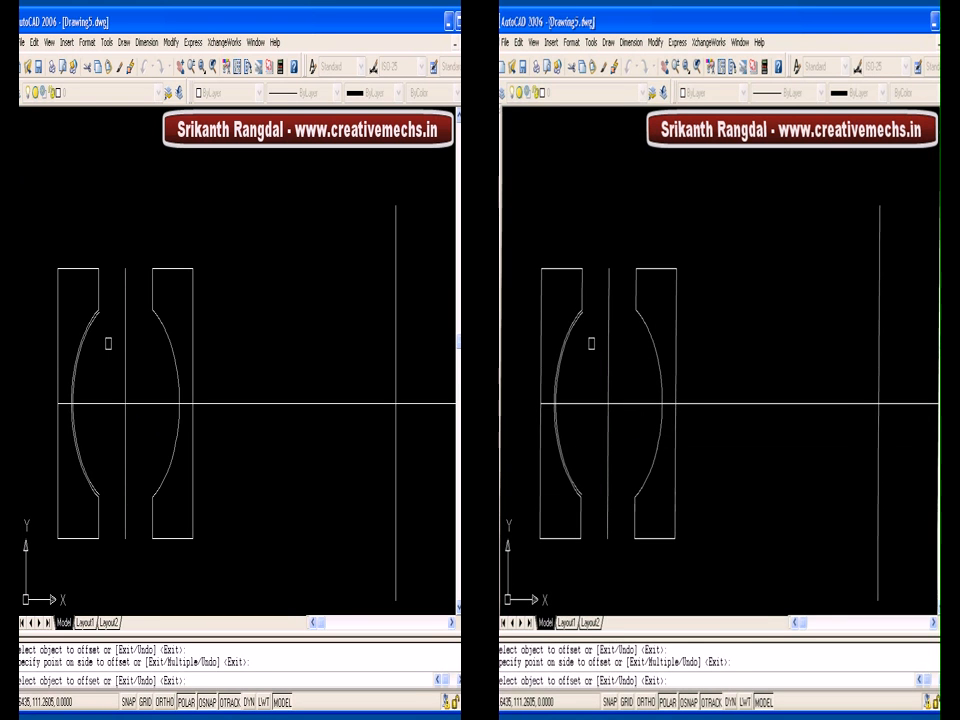
{"action": "scroll", "coordinate": [99, 337], "scroll_direction": "up", "scroll_amount": 3}
{"action": "key", "text": "Return"}
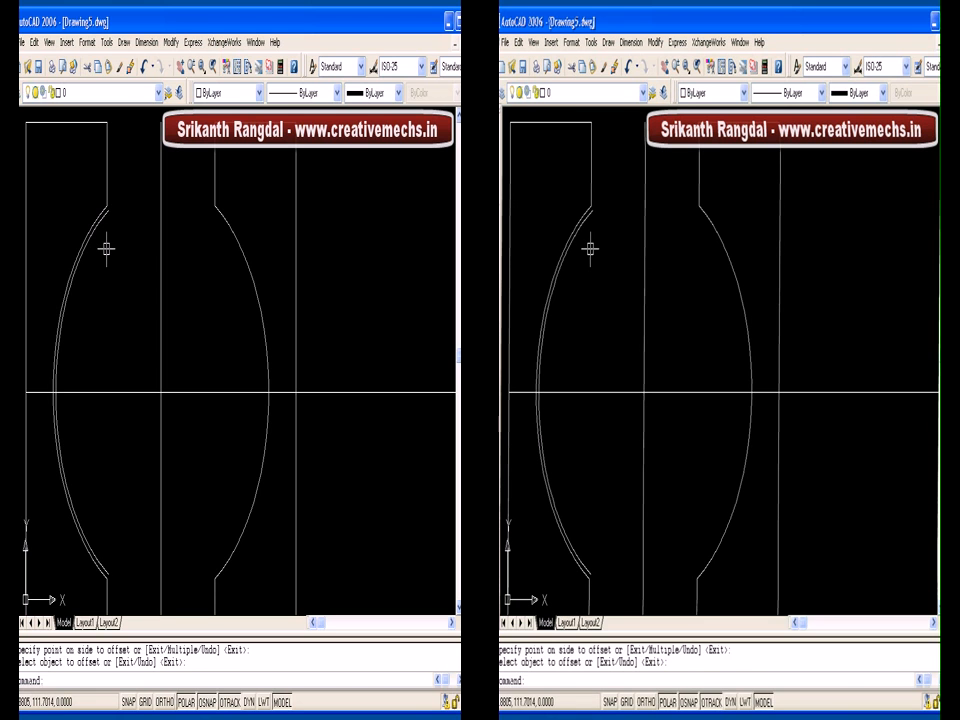
- Fillet both ends of the offset arc to the vertical centre line with radius 0, closing a half-circle profile
{"action": "type", "text": "f"}
{"action": "key", "text": "Return"}
{"action": "type", "text": "r"}
{"action": "key", "text": "Return"}
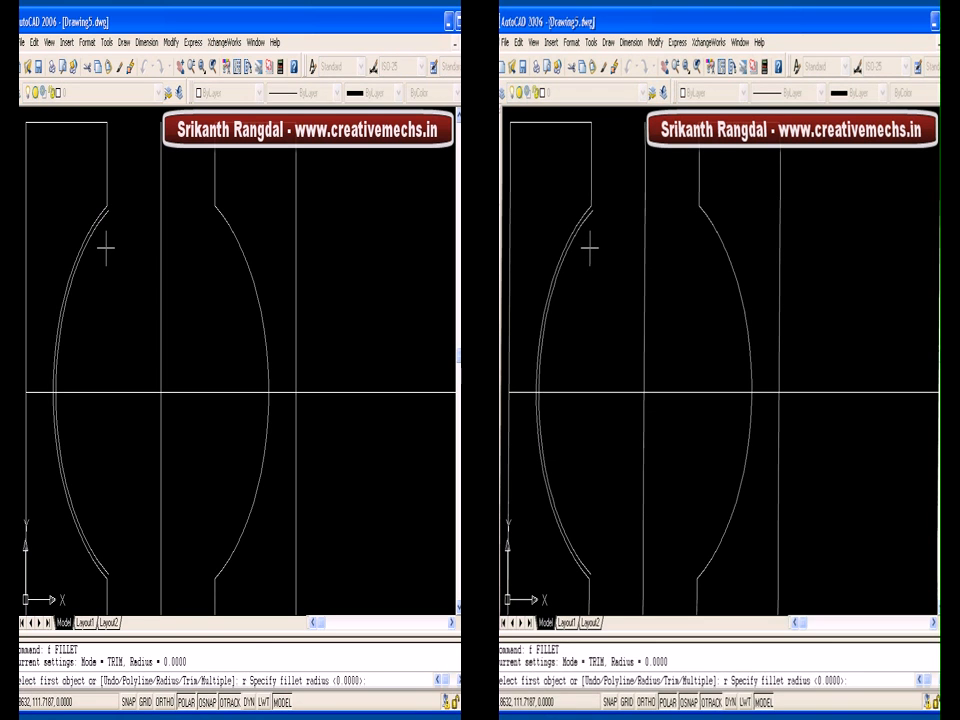
{"action": "type", "text": "0"}
{"action": "key", "text": "Return"}
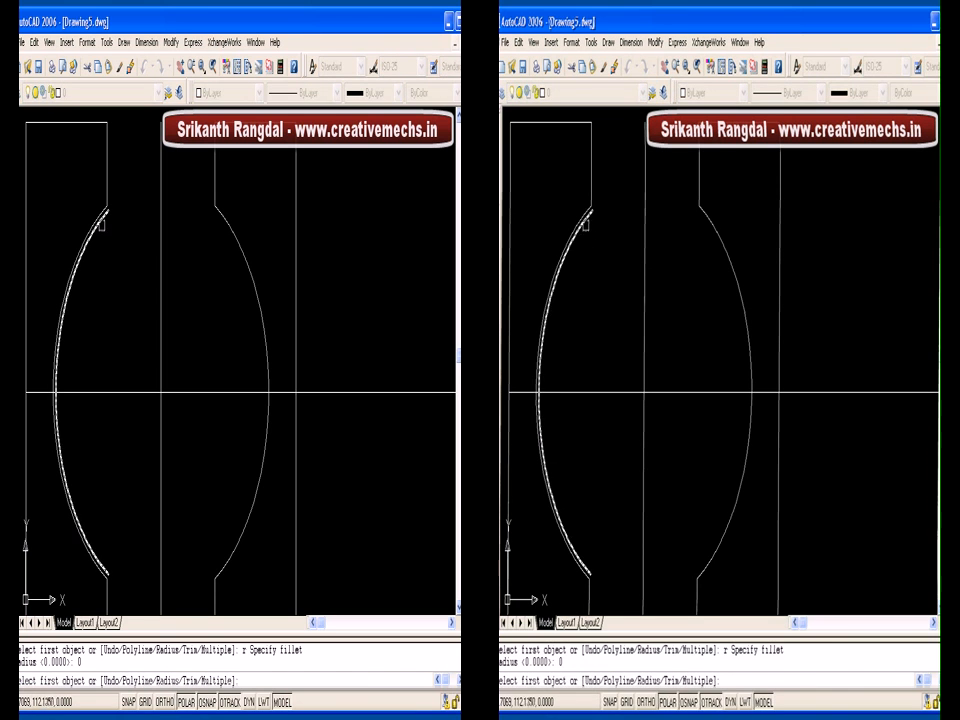
{"action": "left_click", "coordinate": [101, 227]}
{"action": "left_click", "coordinate": [161, 218]}
{"action": "key", "text": "Return"}
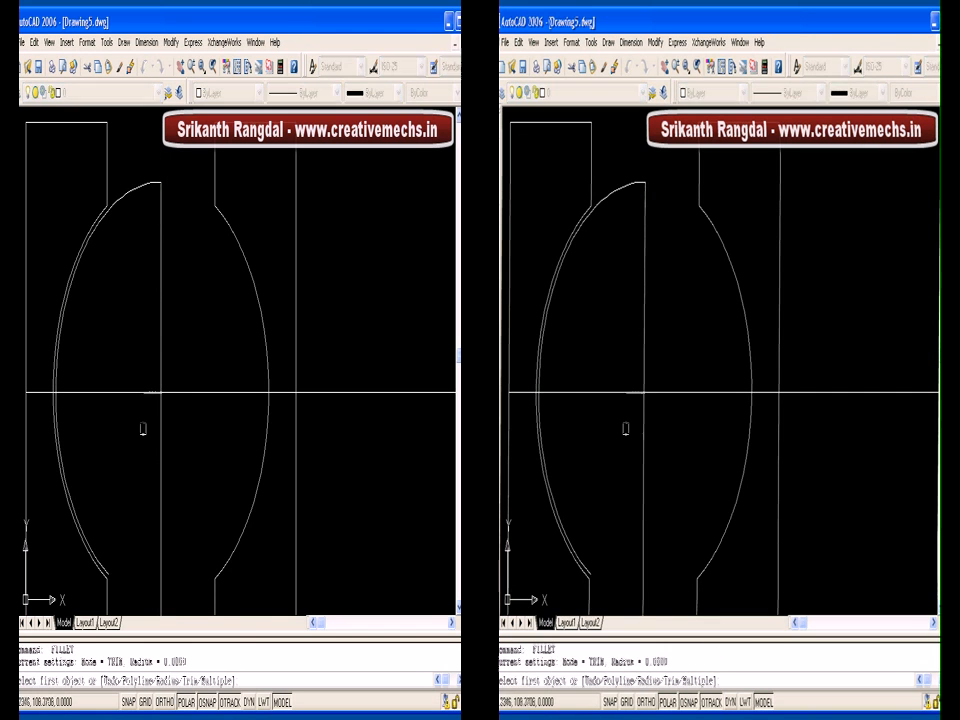
{"action": "left_click", "coordinate": [90, 539]}
{"action": "left_click", "coordinate": [160, 512]}
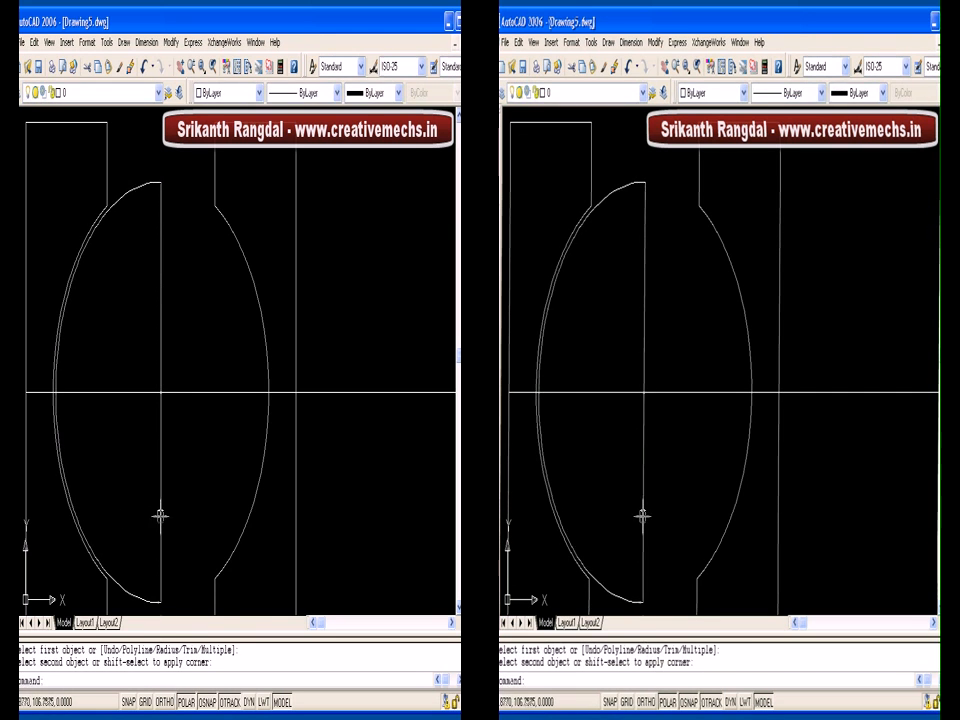
- Convert the closed half-circle ball profile into a region
{"action": "type", "text": "reg"}
{"action": "key", "text": "Return"}
{"action": "left_click", "coordinate": [176, 193]}
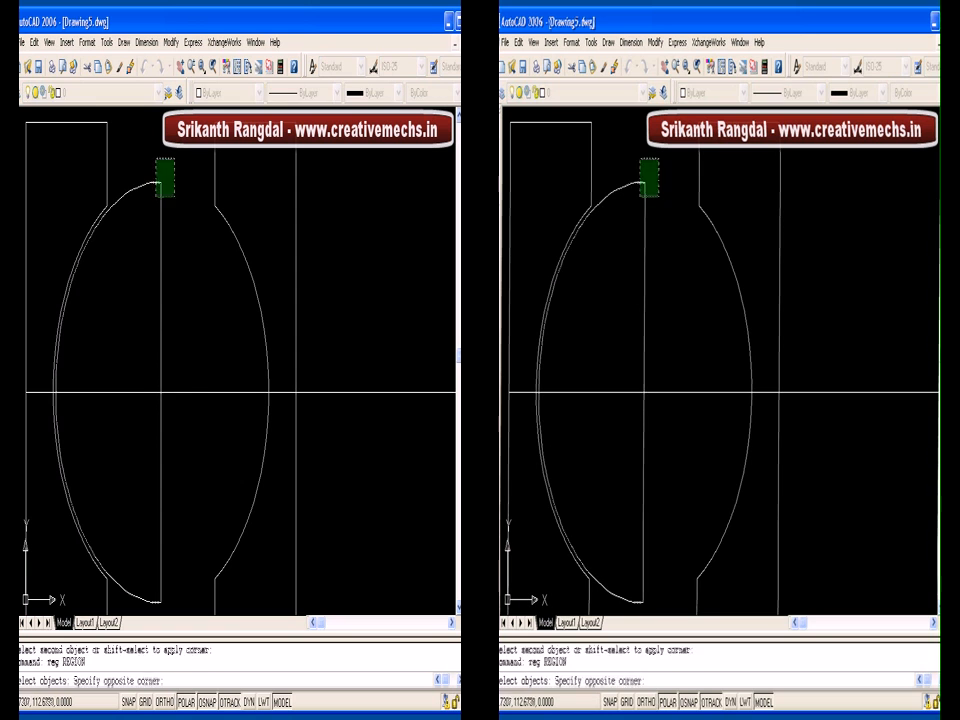
{"action": "left_click", "coordinate": [155, 156]}
{"action": "key", "text": "Return"}
- Convert the two race profiles into regions and check that each one selects as a single object
{"action": "scroll", "coordinate": [159, 290], "scroll_direction": "down", "scroll_amount": 3}
{"action": "type", "text": "reg"}
{"action": "key", "text": "Return"}
{"action": "left_click", "coordinate": [84, 167]}
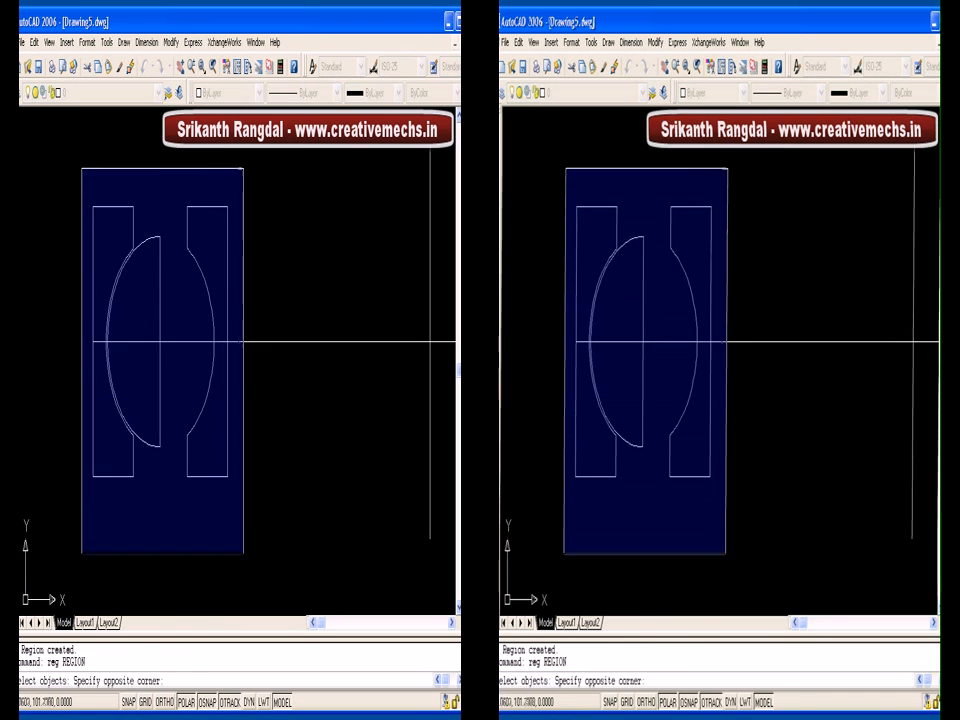
{"action": "left_click", "coordinate": [236, 545]}
{"action": "key", "text": "Return"}
{"action": "left_click", "coordinate": [133, 455]}
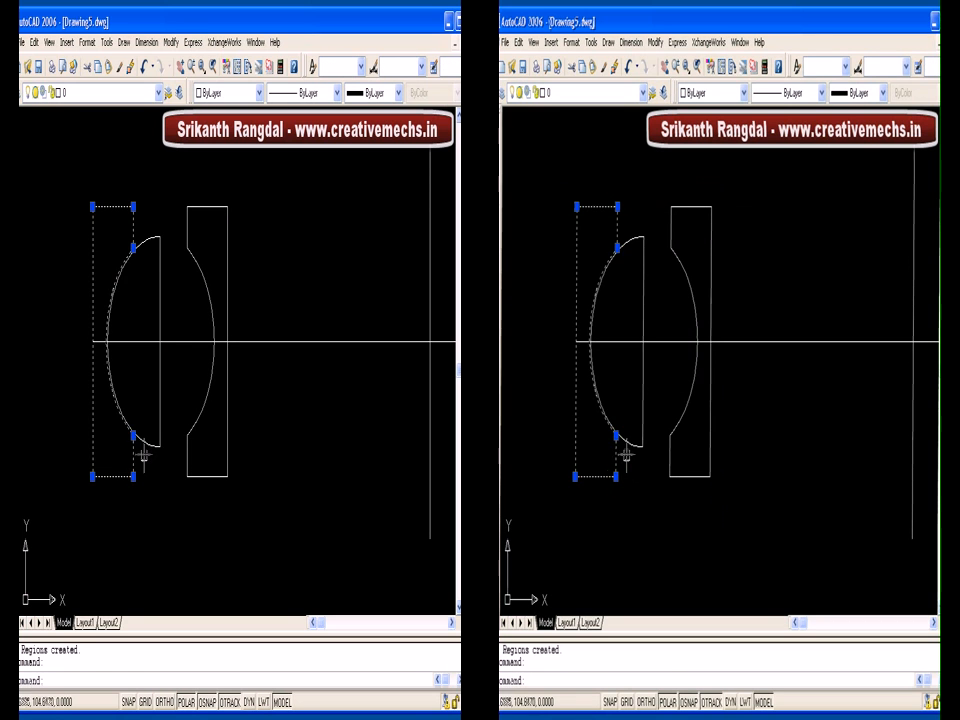
{"action": "key", "text": "Escape"}
{"action": "left_click", "coordinate": [187, 438]}
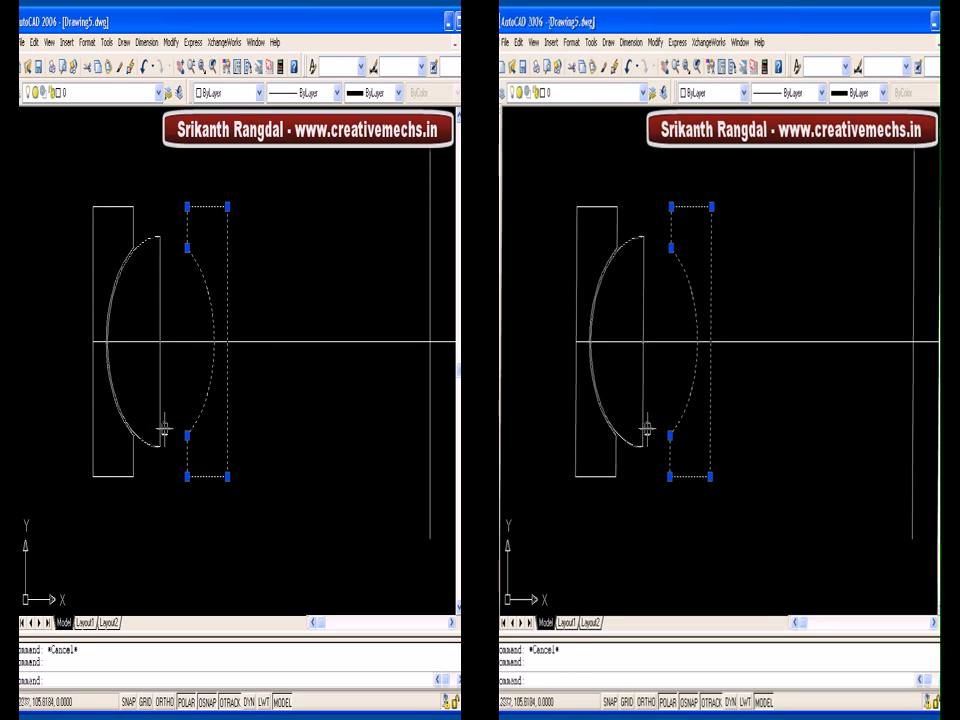
{"action": "key", "text": "Escape"}
{"action": "scroll", "coordinate": [249, 465], "scroll_direction": "down", "scroll_amount": 3}
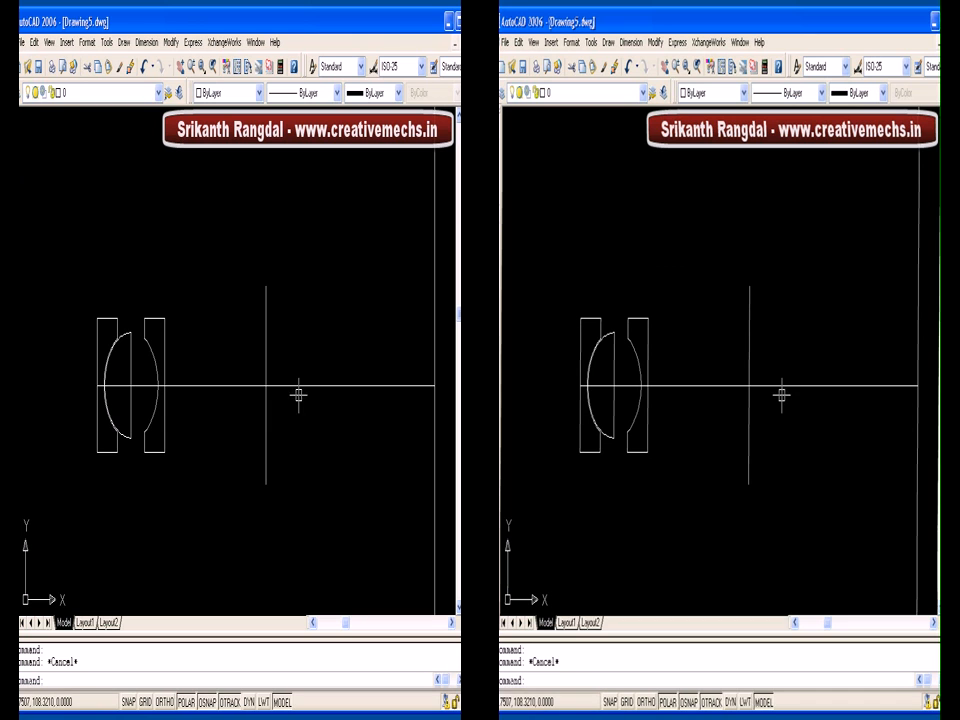
{"action": "type", "text": "v"}
{"action": "key", "text": "Return"}
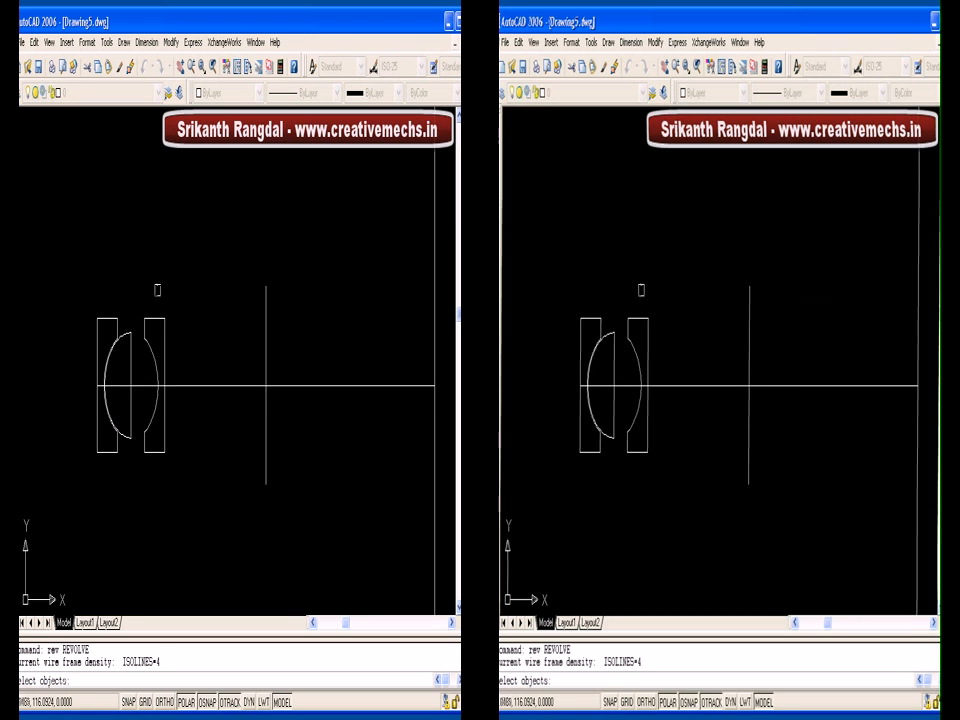
{"action": "left_click", "coordinate": [162, 295]}
{"action": "left_click", "coordinate": [100, 328]}
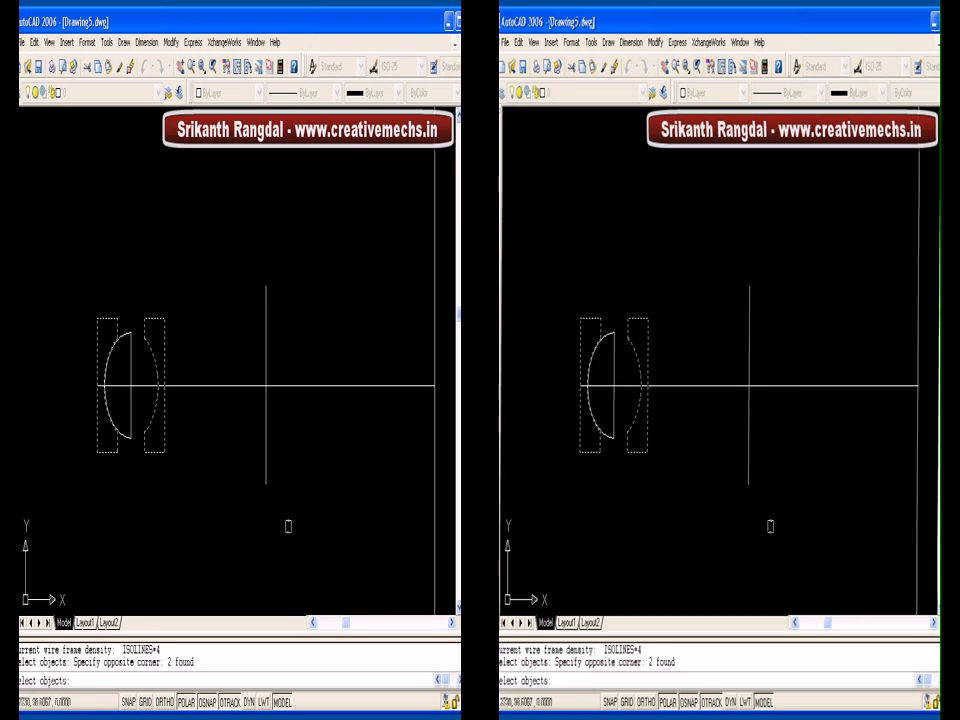
{"action": "key", "text": "Escape"}
- Revolve the half-circle region 360 degrees about its straight vertical edge to make the ball
{"action": "key", "text": "Return"}
{"action": "left_click", "coordinate": [133, 338]}
{"action": "key", "text": "Return"}
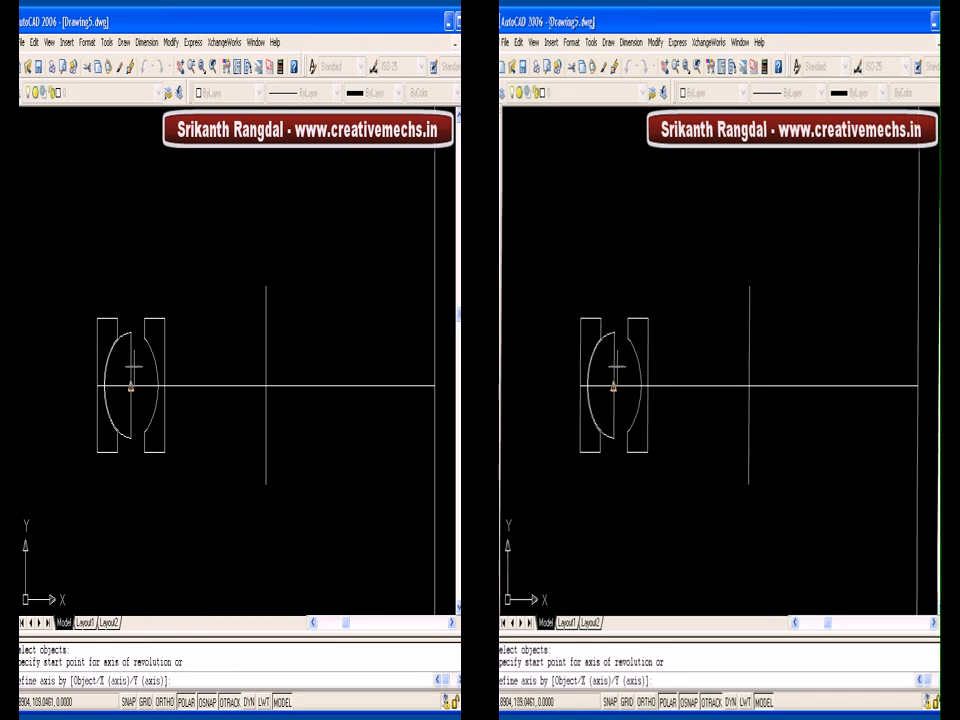
{"action": "left_click", "coordinate": [130, 331]}
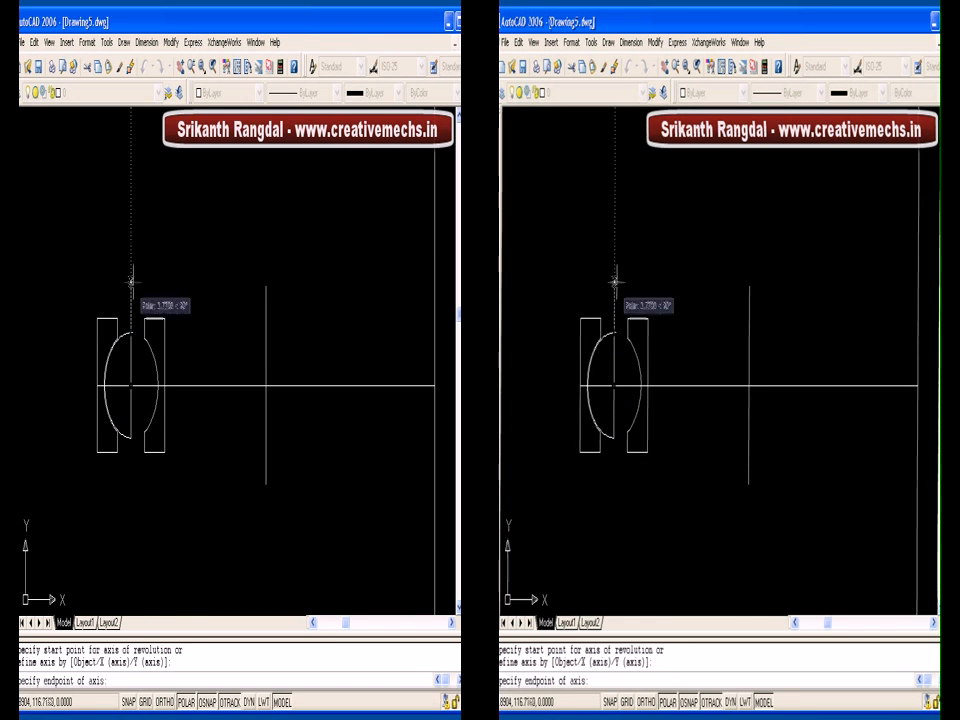
{"action": "left_click", "coordinate": [133, 274]}
{"action": "key", "text": "Return"}
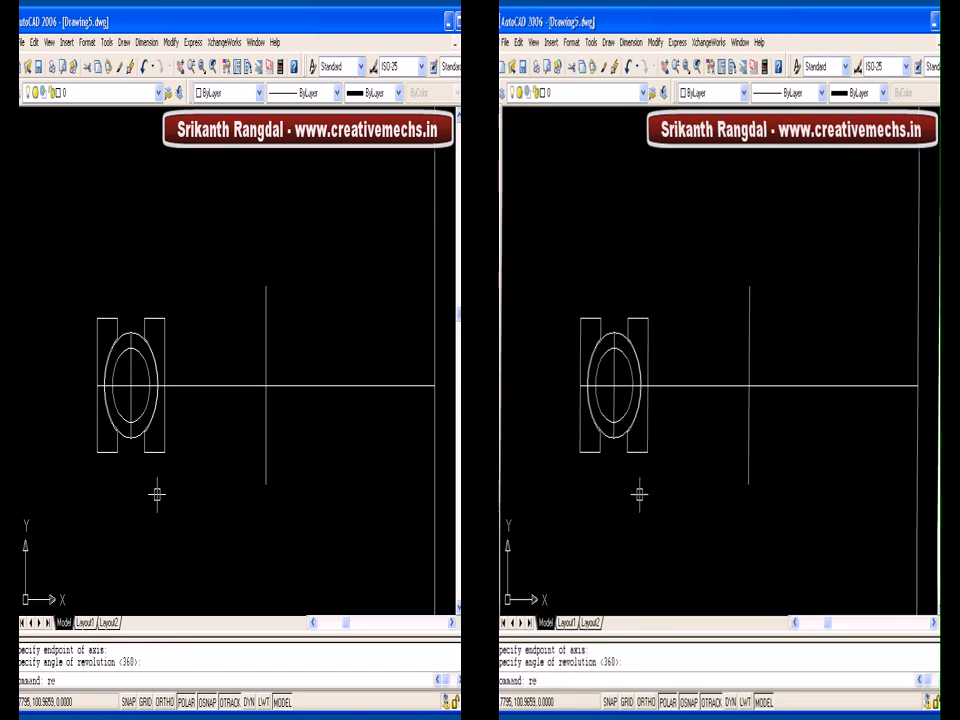
- Revolve both race regions 360 degrees about the vertical line at the bearing's centre axis
{"action": "type", "text": "rev"}
{"action": "key", "text": "Return"}
{"action": "left_click", "coordinate": [167, 306]}
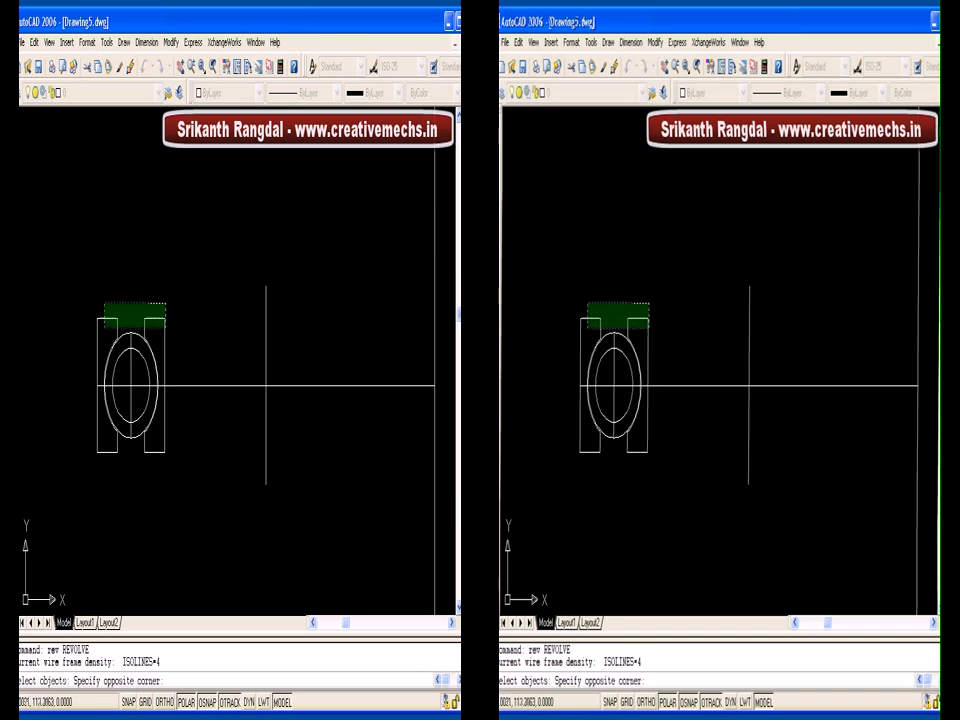
{"action": "left_click", "coordinate": [98, 322]}
{"action": "key", "text": "Return"}
{"action": "left_click", "coordinate": [264, 280]}
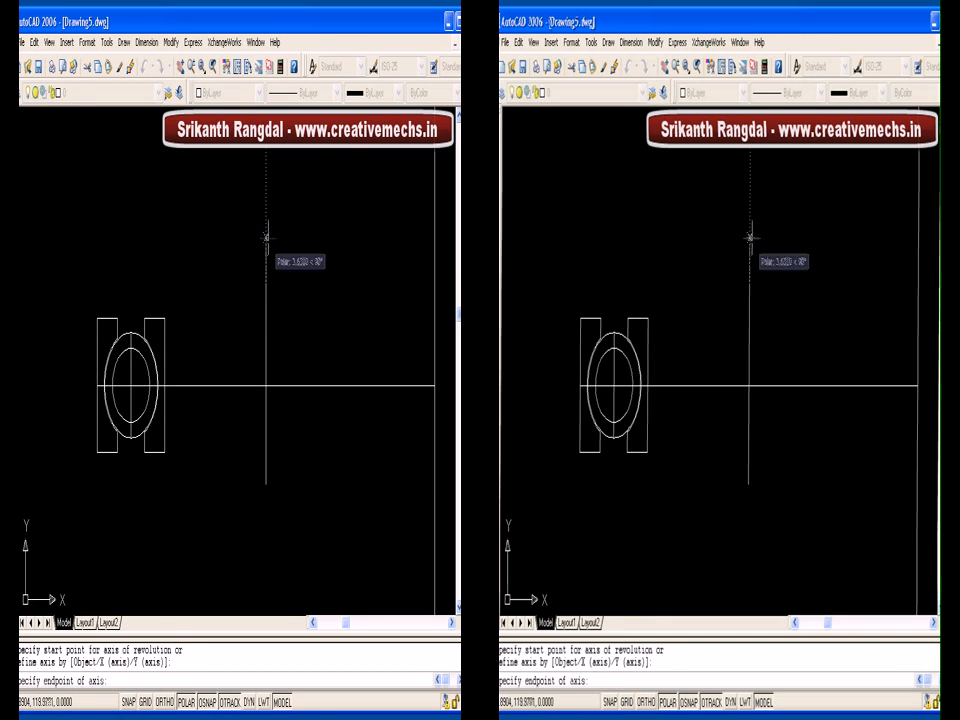
{"action": "left_click", "coordinate": [266, 238]}
{"action": "key", "text": "Return"}
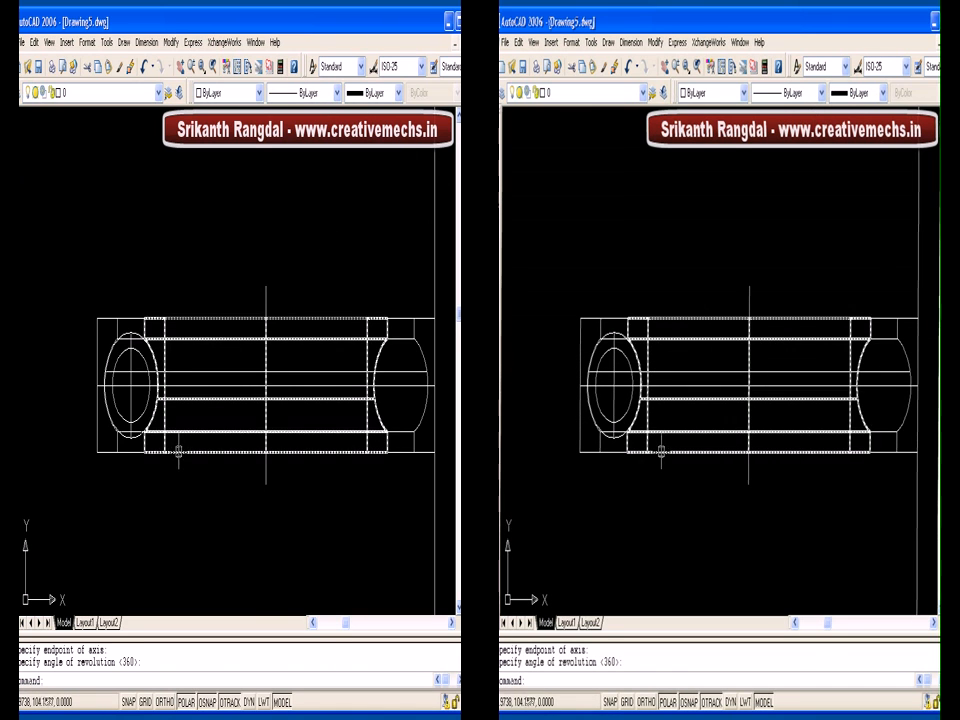
- Show the View toolbar and switch the drawing to the top view
{"action": "right_click", "coordinate": [242, 67]}
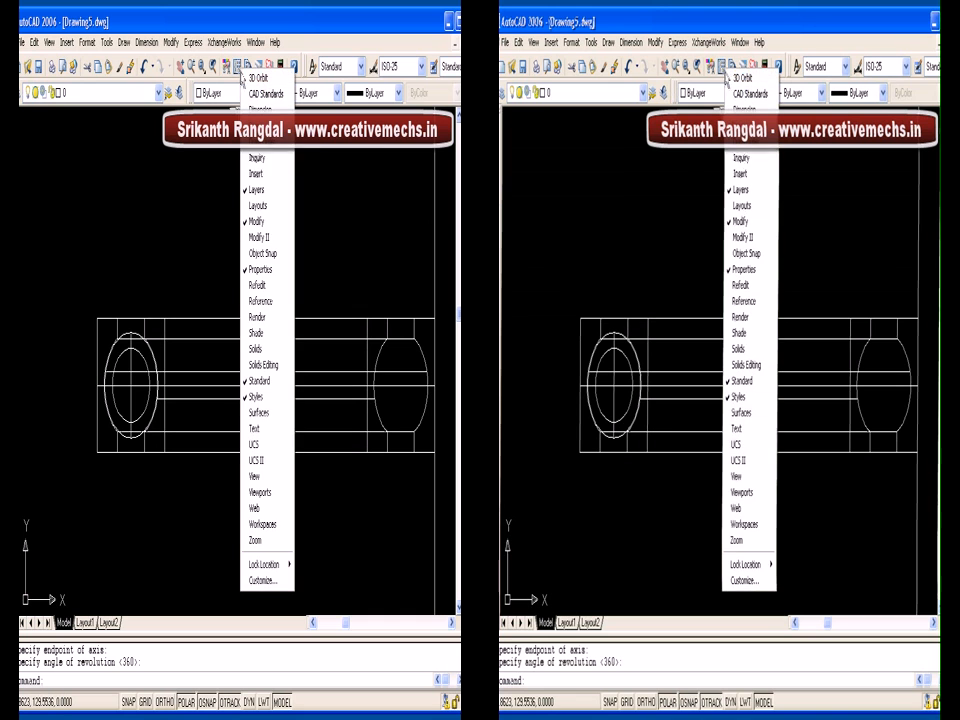
{"action": "left_click", "coordinate": [256, 477]}
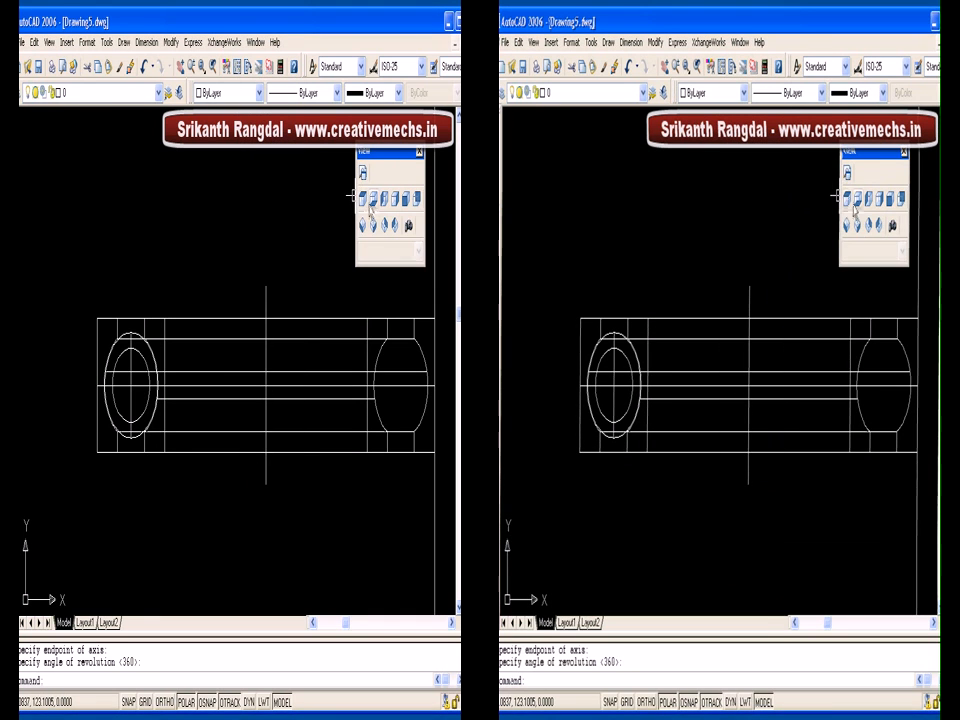
{"action": "left_click", "coordinate": [364, 200]}
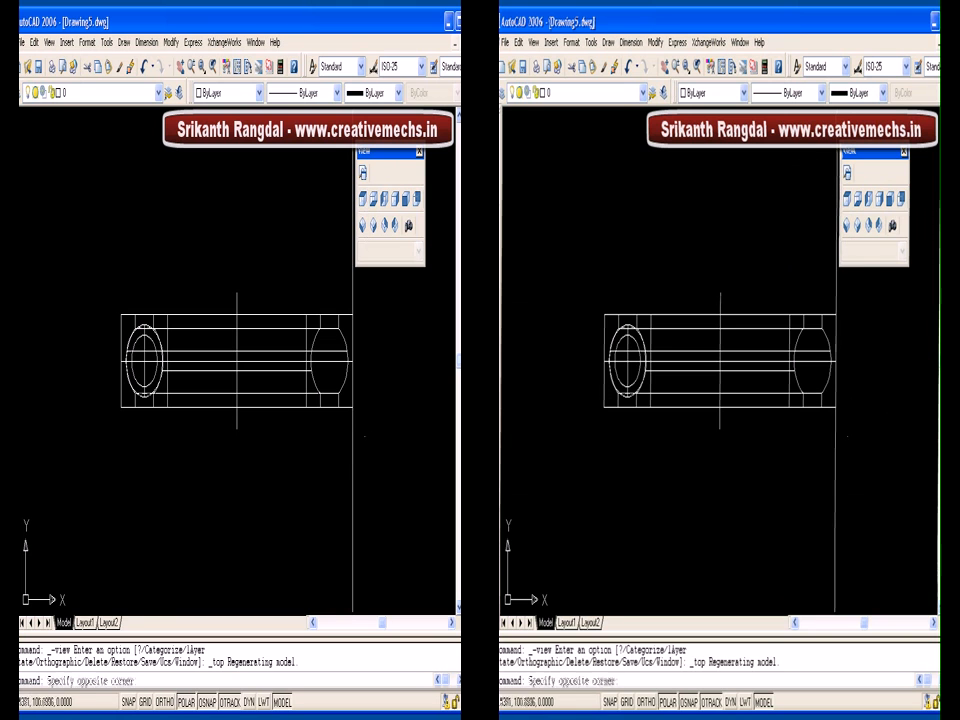
- Erase the long vertical line at the outer race's right edge and switch to the front view
{"action": "left_click", "coordinate": [350, 460]}
{"action": "key", "text": "Delete"}
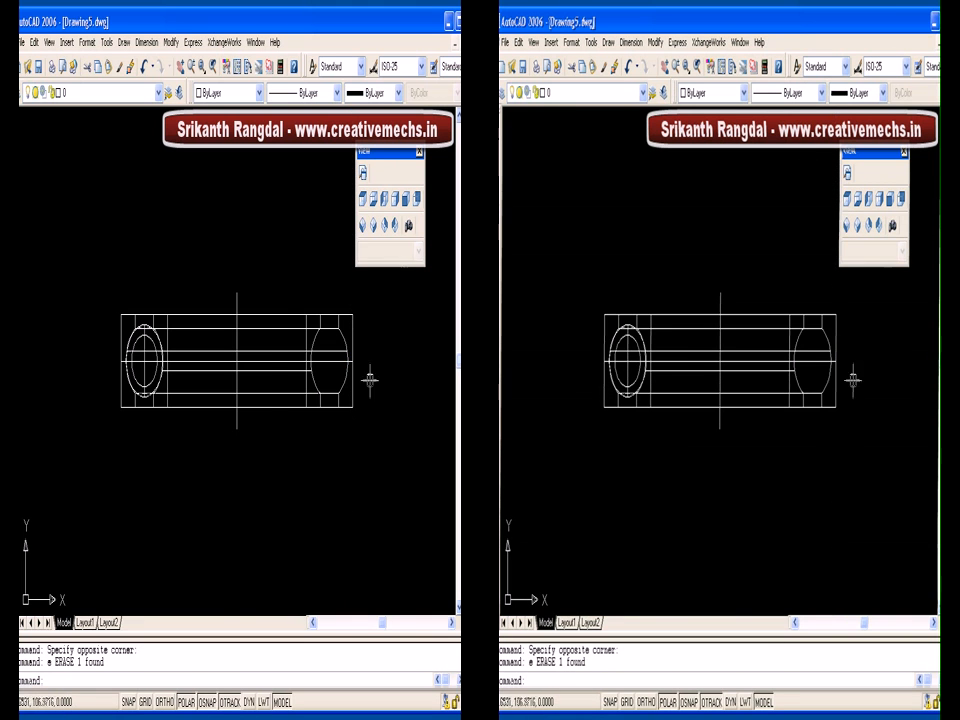
{"action": "left_click", "coordinate": [406, 198]}
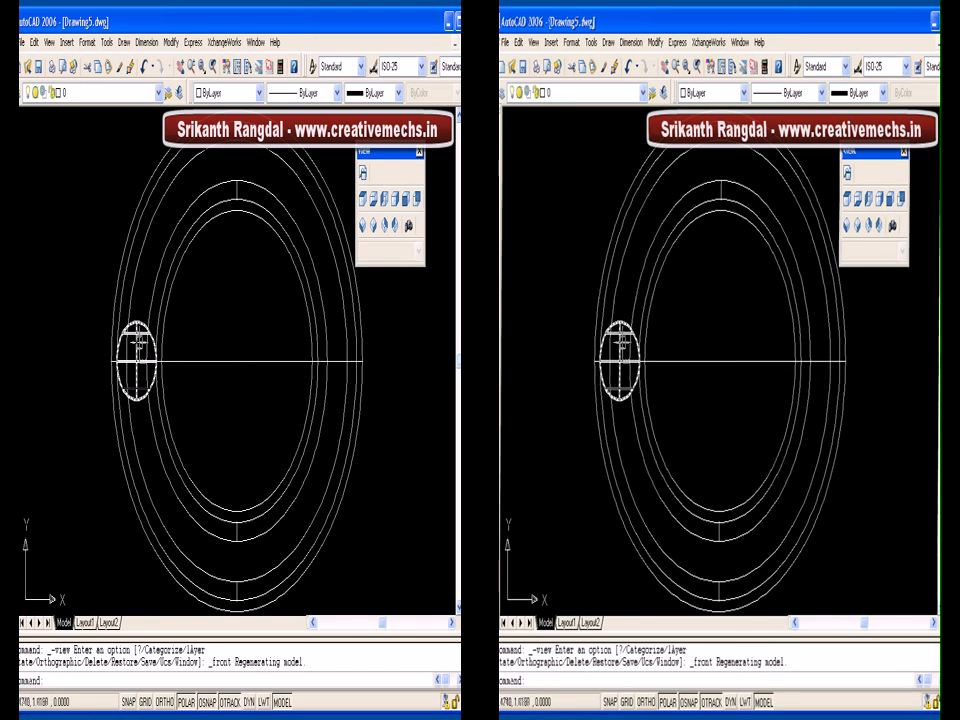
- Polar array the ball around the races' centre with 10 items over 360 degrees
{"action": "type", "text": "ar"}
{"action": "key", "text": "Return"}
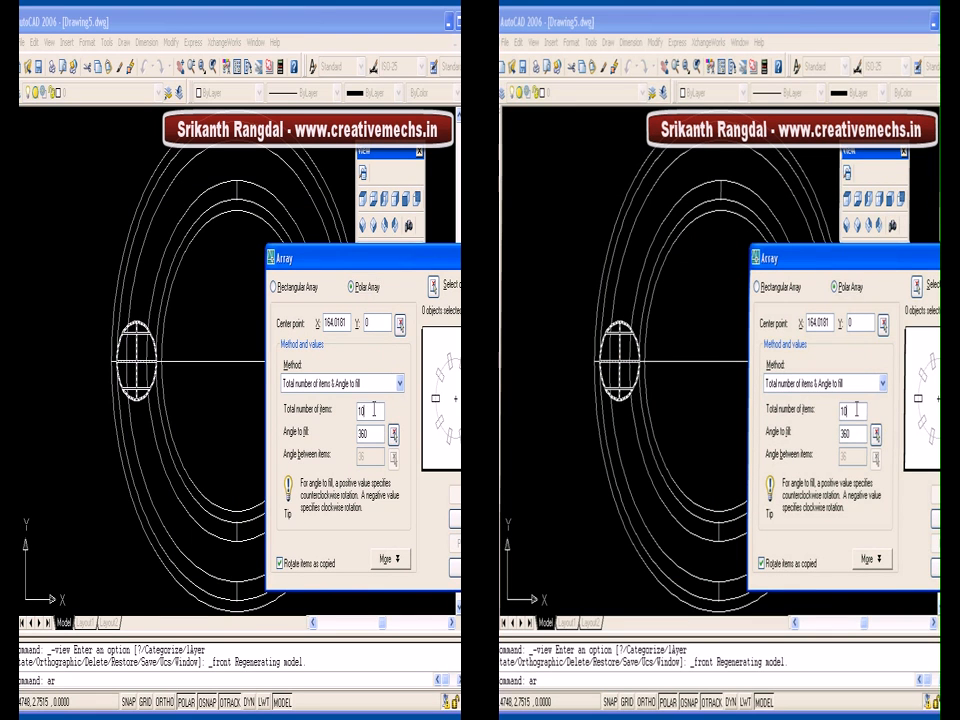
{"action": "left_click", "coordinate": [400, 325]}
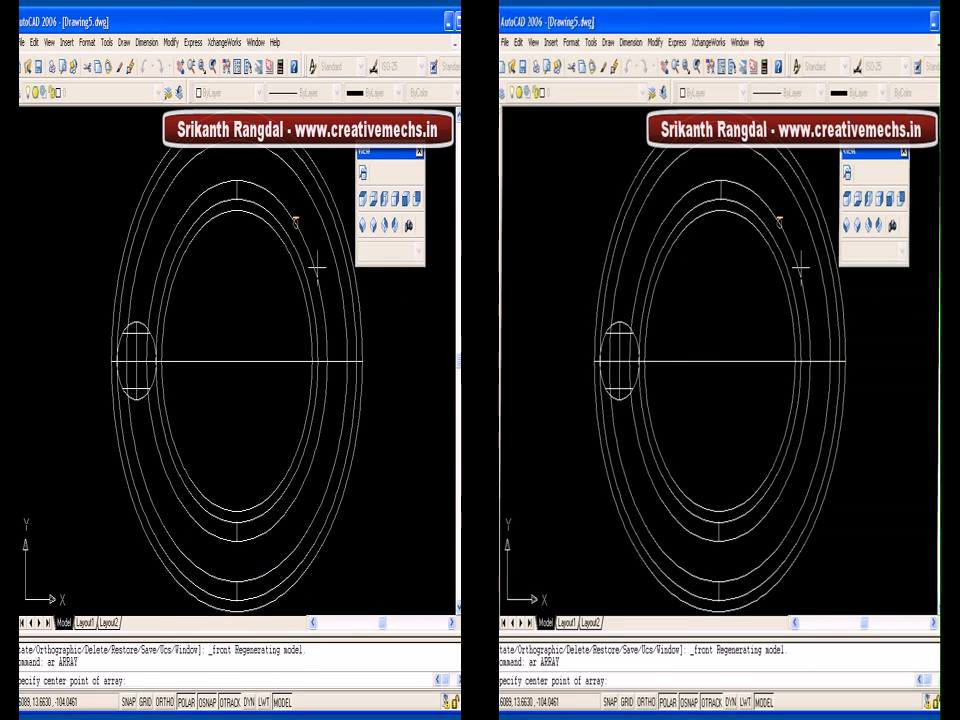
{"action": "left_click", "coordinate": [236, 361]}
{"action": "left_click", "coordinate": [433, 286]}
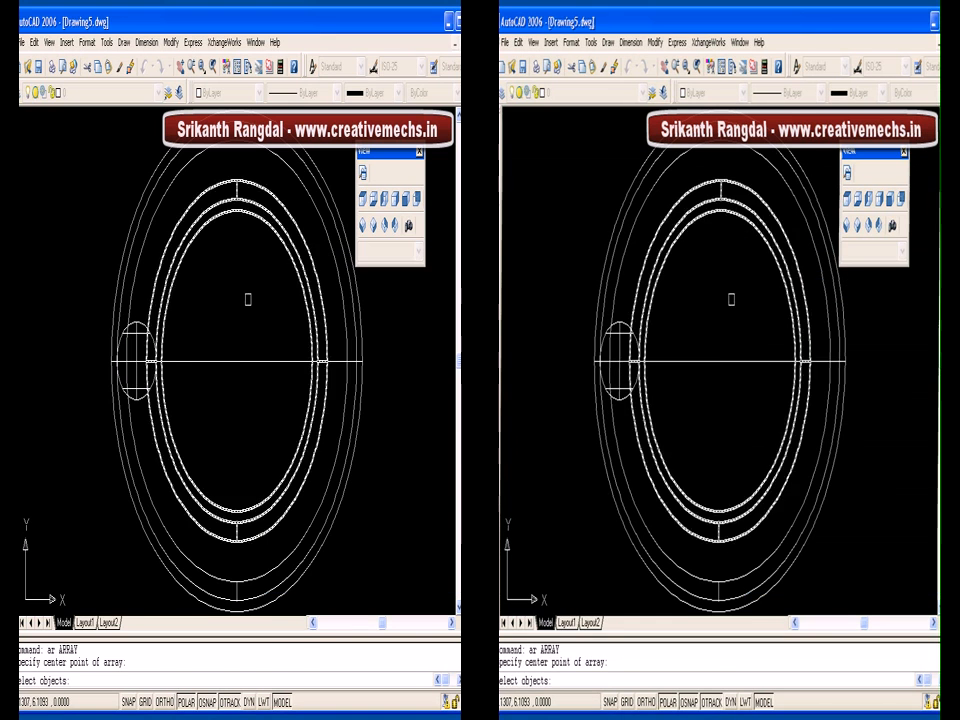
{"action": "left_click", "coordinate": [135, 323]}
{"action": "key", "text": "Return"}
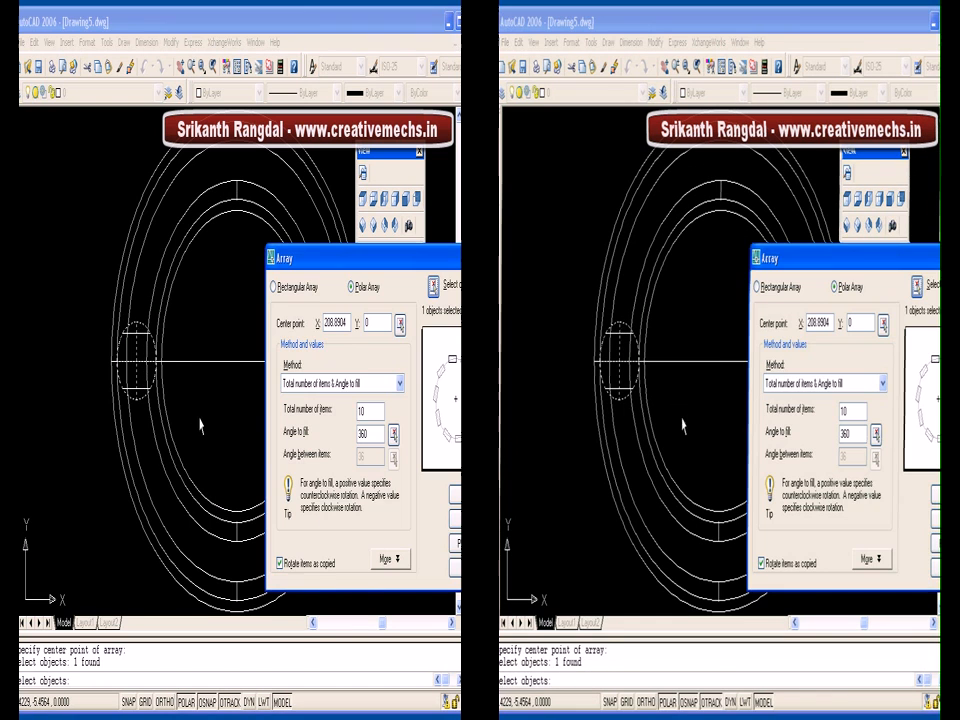
{"action": "left_click", "coordinate": [455, 543]}
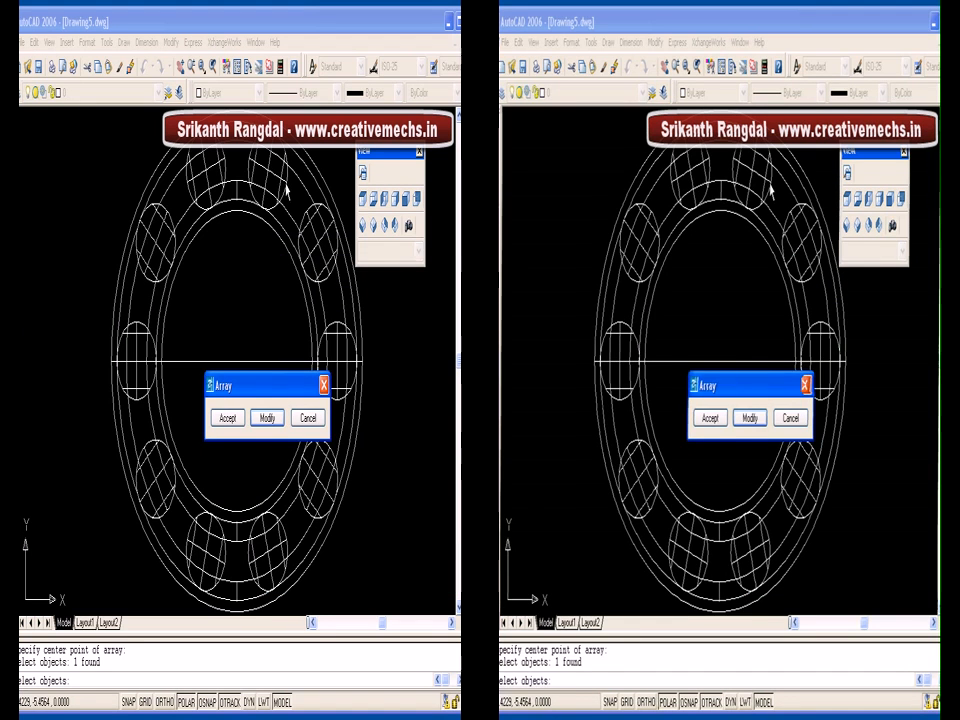
{"action": "left_click", "coordinate": [227, 418]}
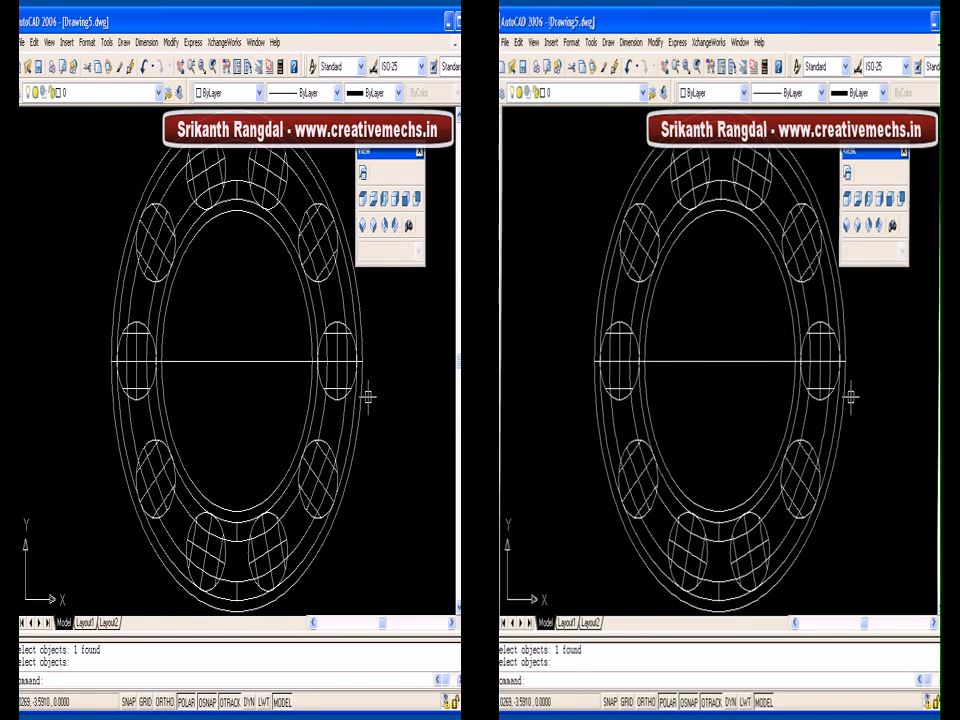
- Reset the drawing to the front view and show the Shade toolbar
{"action": "middle_click_drag", "start_coordinate": [388, 381], "coordinate": [379, 382]}
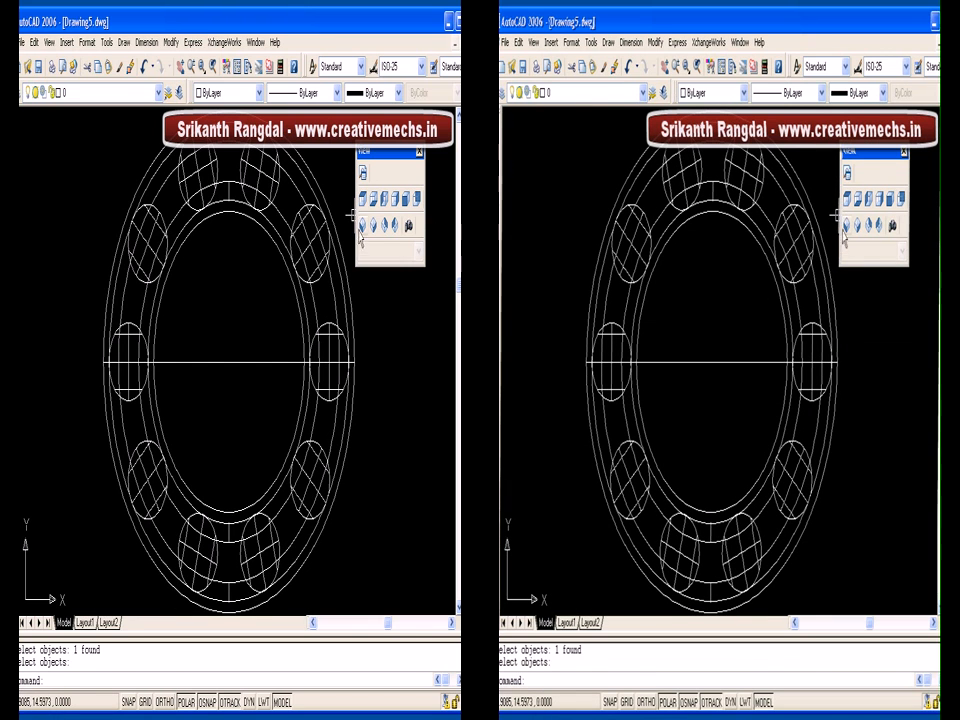
{"action": "left_click", "coordinate": [405, 200]}
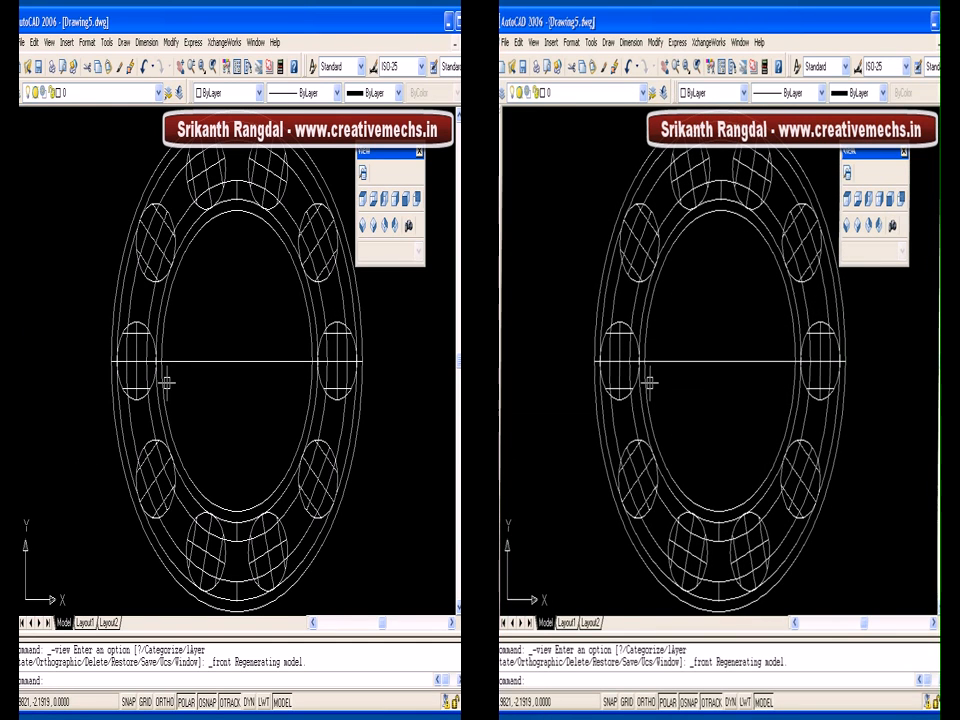
{"action": "right_click", "coordinate": [145, 63]}
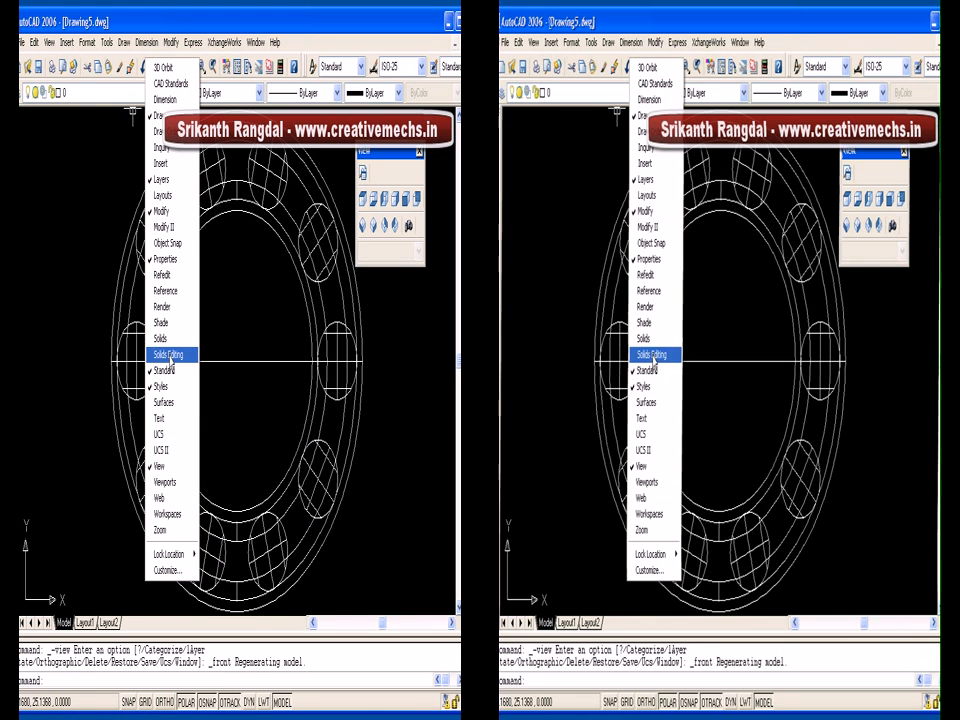
{"action": "left_click", "coordinate": [166, 324]}
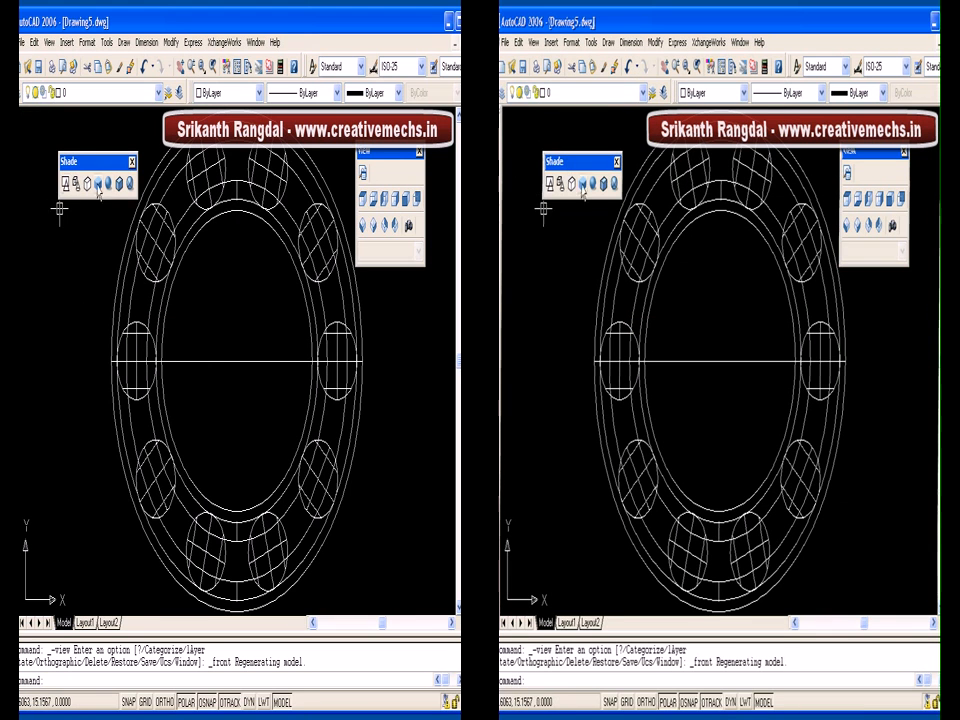
- Set the model's shade mode to Gouraud
{"action": "type", "text": "ha"}
{"action": "key", "text": "Return"}
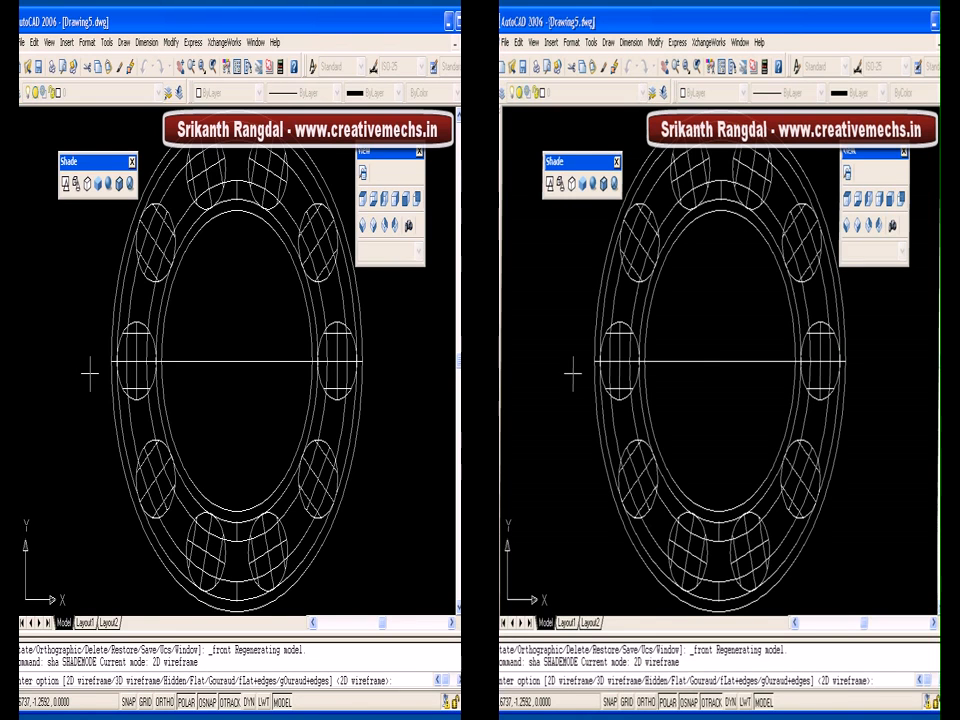
{"action": "type", "text": "g"}
{"action": "key", "text": "Return"}
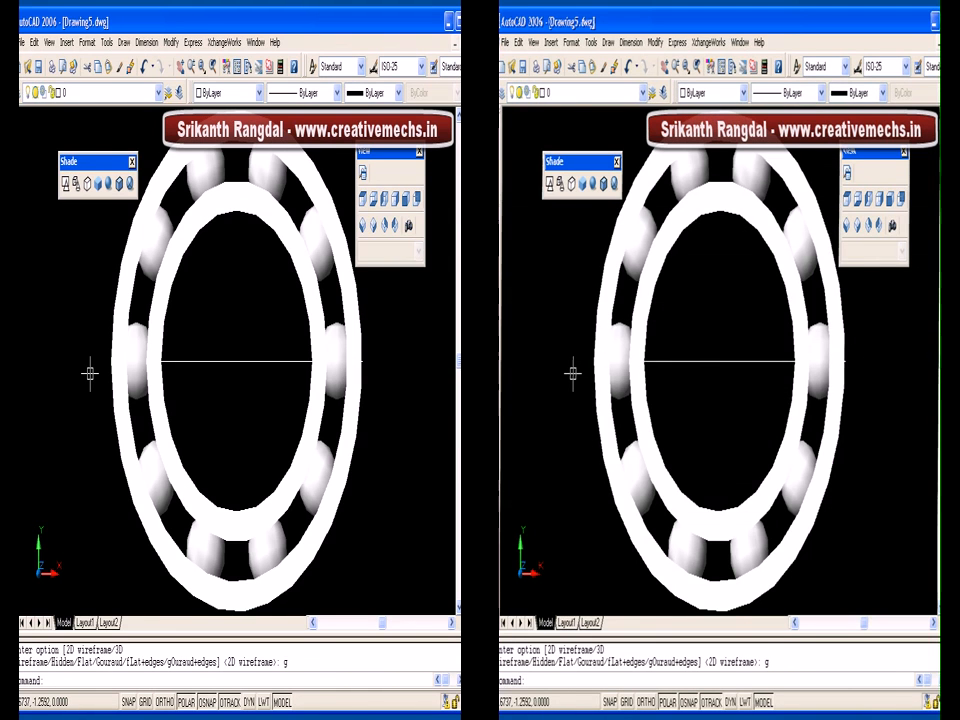
- Orbit the shaded bearing to examine its races and balls from tilted angles on both sides
{"action": "type", "text": "3d"}
{"action": "key", "text": "Return"}
{"action": "left_click_drag", "start_coordinate": [214, 399], "coordinate": [253, 407]}
{"action": "key", "text": "Escape"}
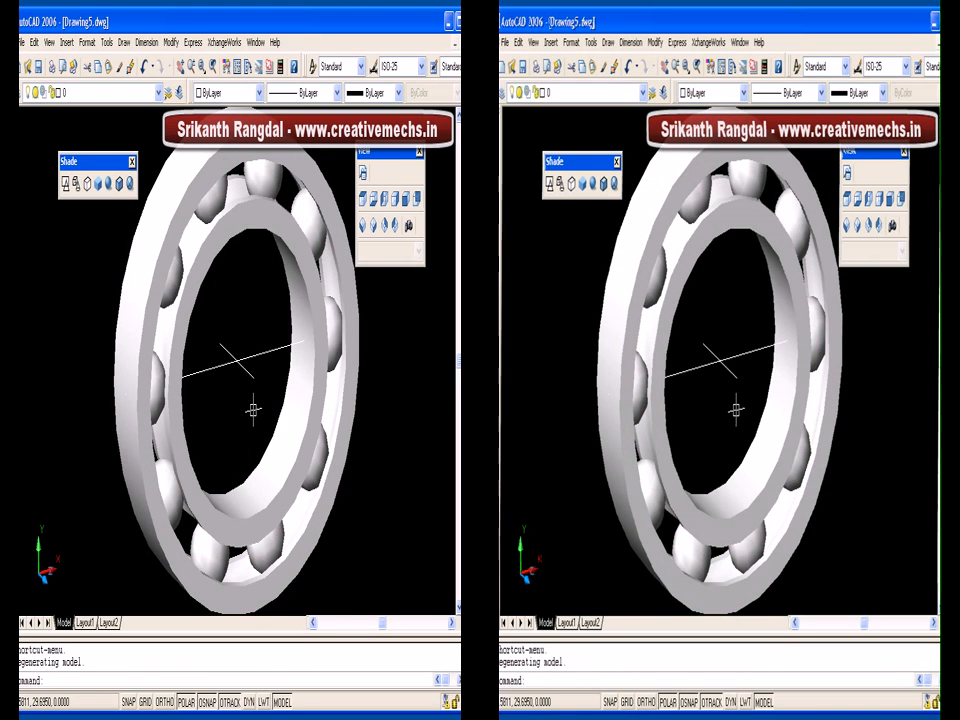
{"action": "key", "text": "Return"}
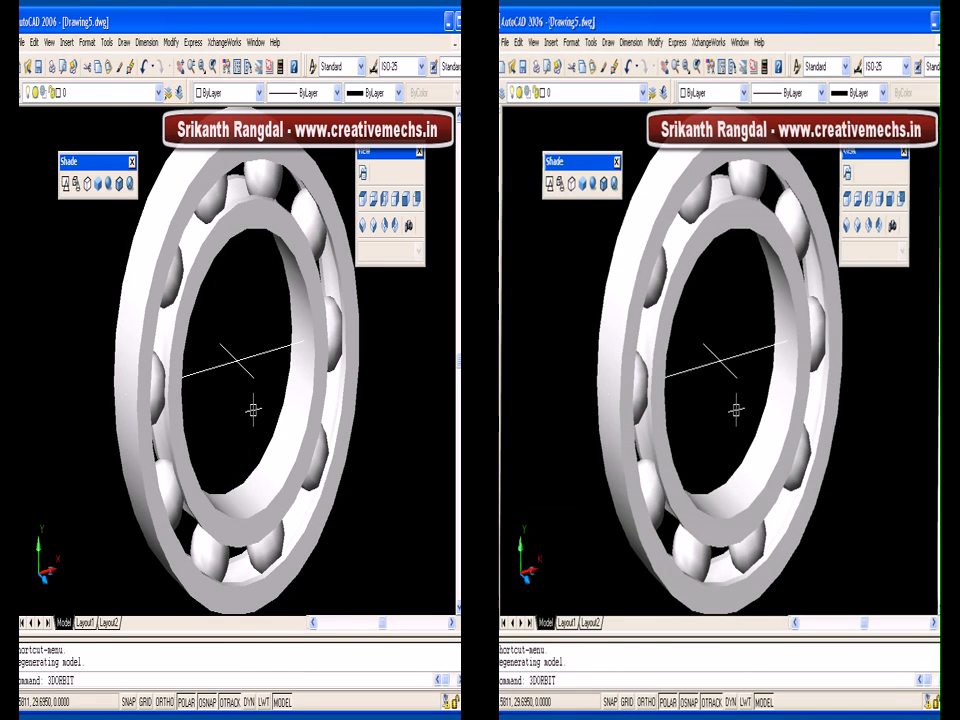
{"action": "left_click_drag", "start_coordinate": [260, 371], "coordinate": [240, 364]}
{"action": "key", "text": "Escape"}
- Set FACETRES to 10 and regenerate the model for smoother shaded surfaces
{"action": "type", "text": "facetres"}
{"action": "key", "text": "Return"}
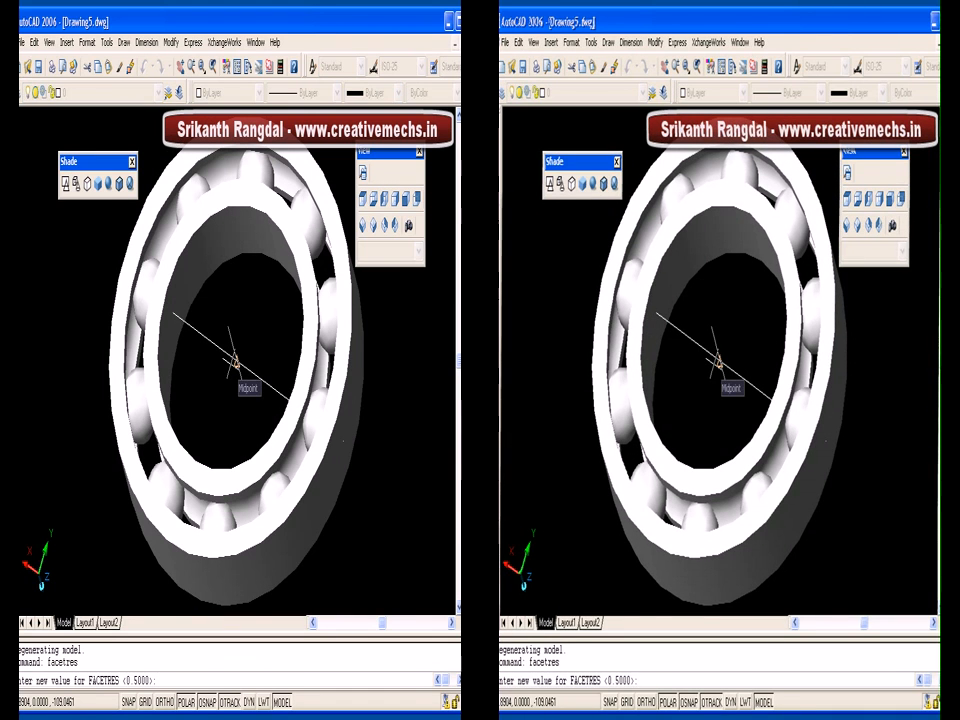
{"action": "type", "text": "10"}
{"action": "key", "text": "Return"}
{"action": "type", "text": "re"}
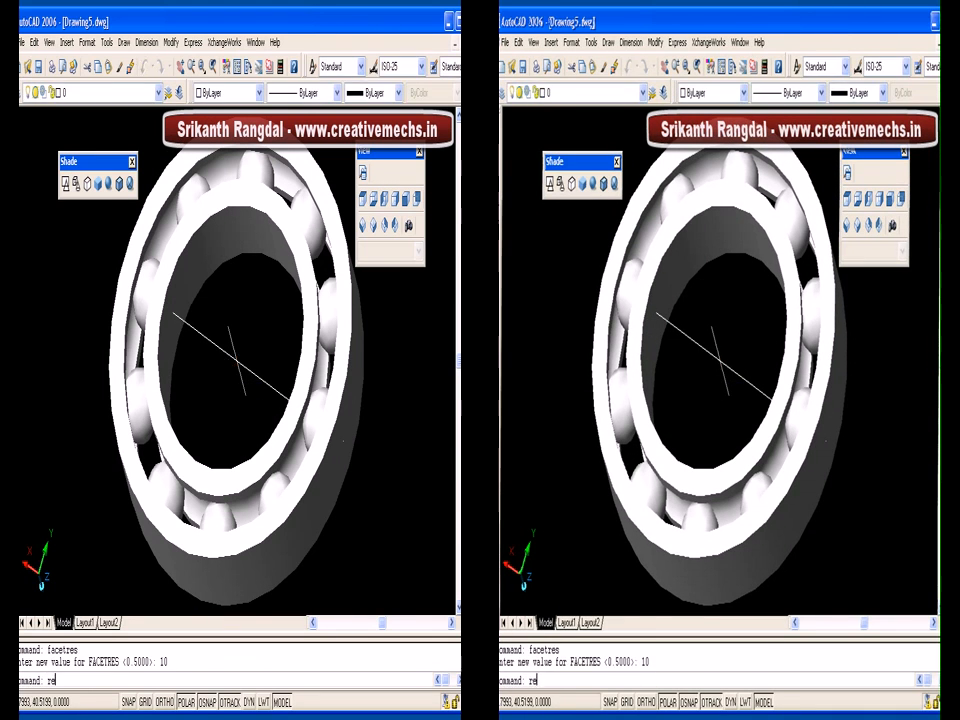
{"action": "key", "text": "Return"}
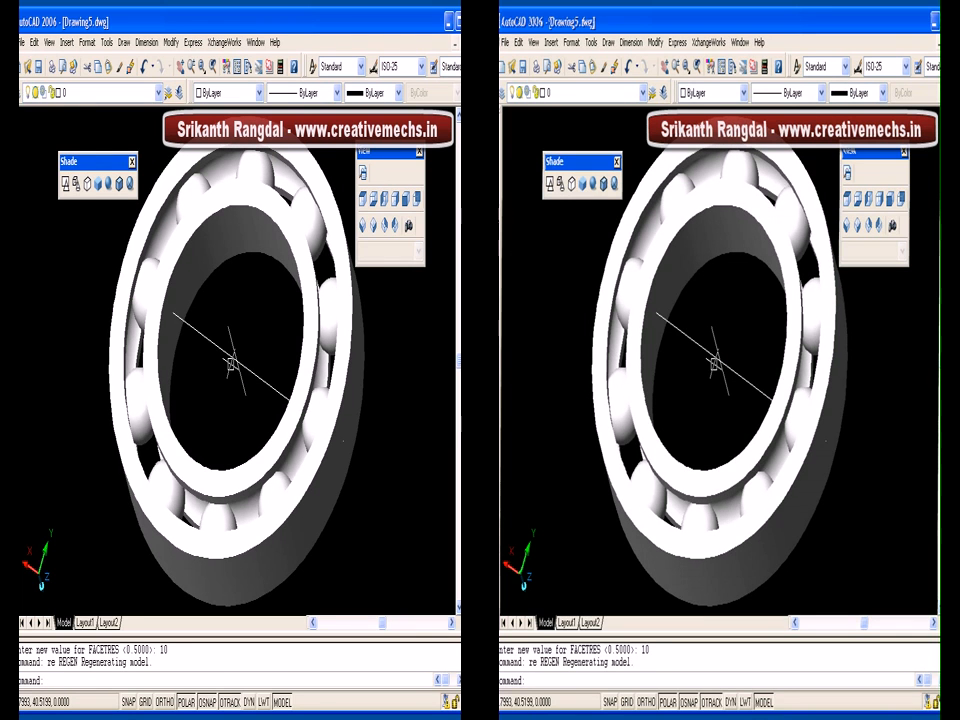
- Colour the bearing's inner and outer races red
{"action": "type", "text": "3do"}
{"action": "key", "text": "Return"}
{"action": "left_click_drag", "start_coordinate": [231, 366], "coordinate": [264, 402]}
{"action": "key", "text": "Escape"}
{"action": "left_click", "coordinate": [293, 257]}
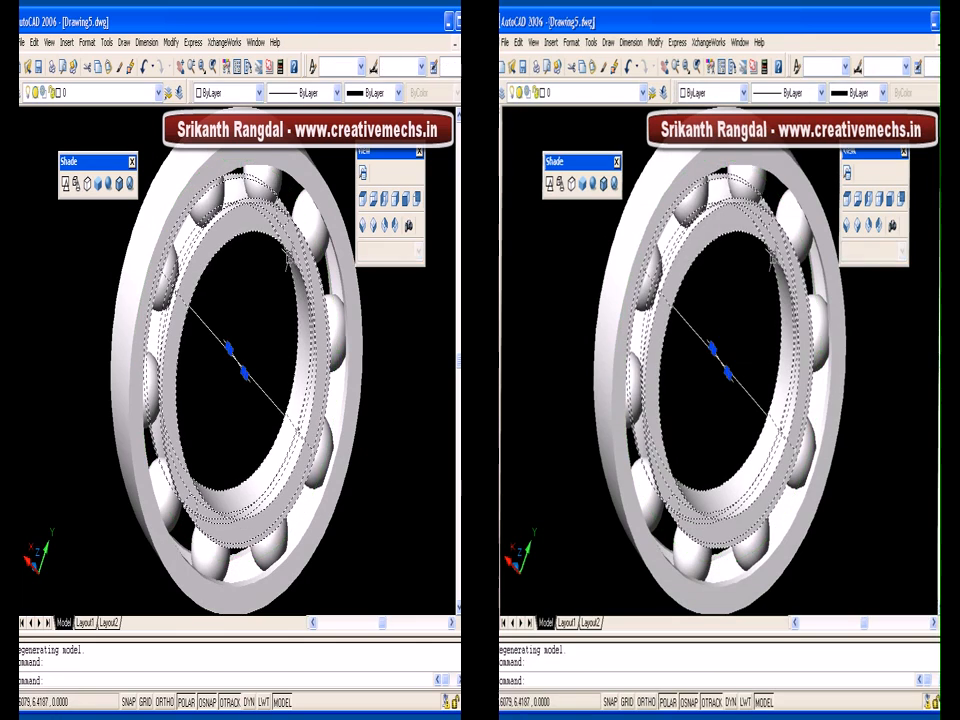
{"action": "left_click", "coordinate": [238, 92]}
{"action": "left_click", "coordinate": [262, 159]}
{"action": "key", "text": "Escape"}
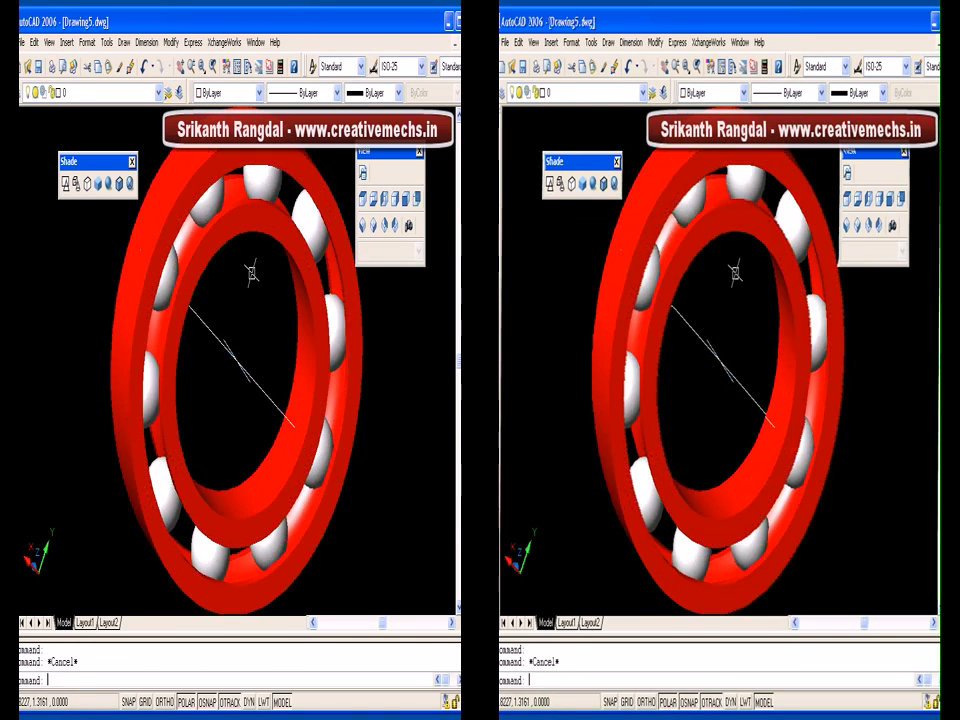
- Colour all the balls and the centre construction lines green, leaving both races out of the selection
{"action": "scroll", "coordinate": [271, 266], "scroll_direction": "down", "scroll_amount": 3}
{"action": "left_click", "coordinate": [340, 150]}
{"action": "left_click", "coordinate": [167, 454]}
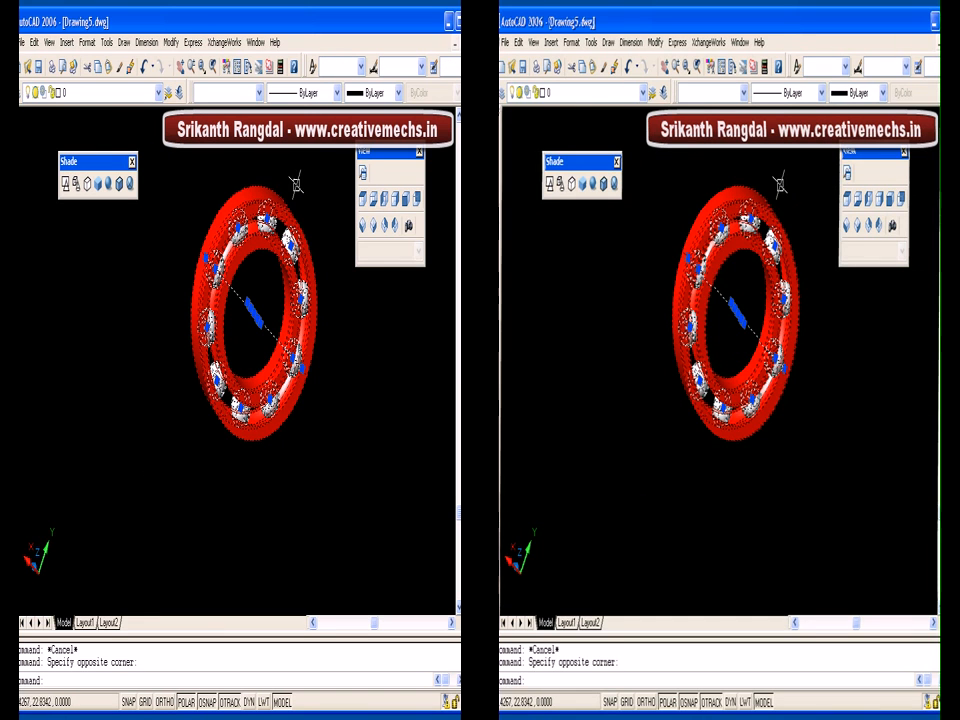
{"action": "left_click", "coordinate": [288, 207], "text": "shift"}
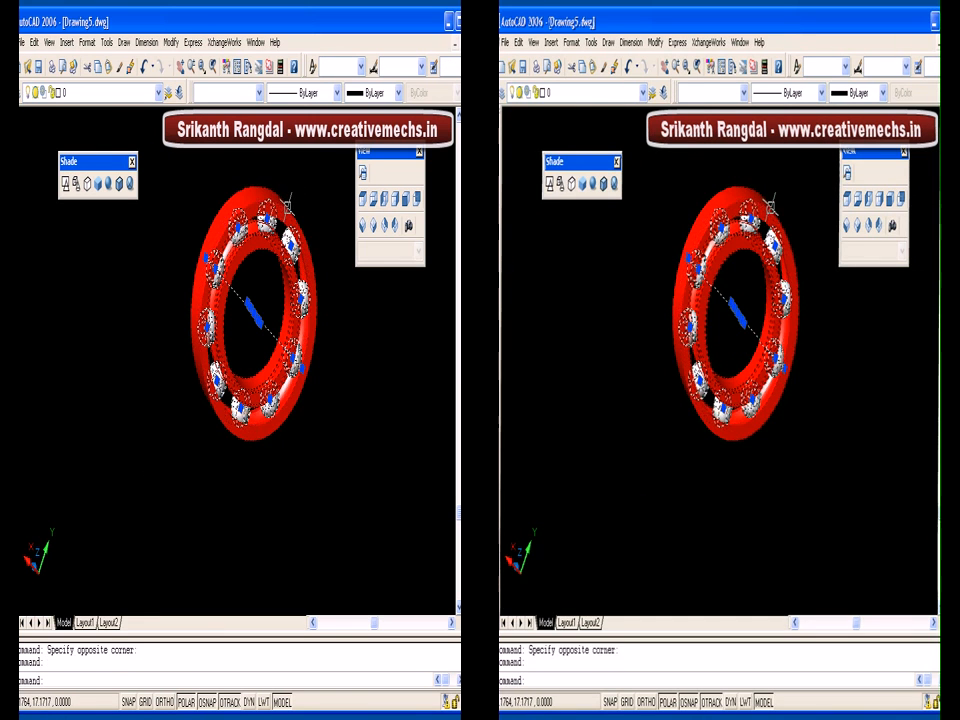
{"action": "left_click", "coordinate": [273, 257], "text": "shift"}
{"action": "left_click", "coordinate": [230, 92]}
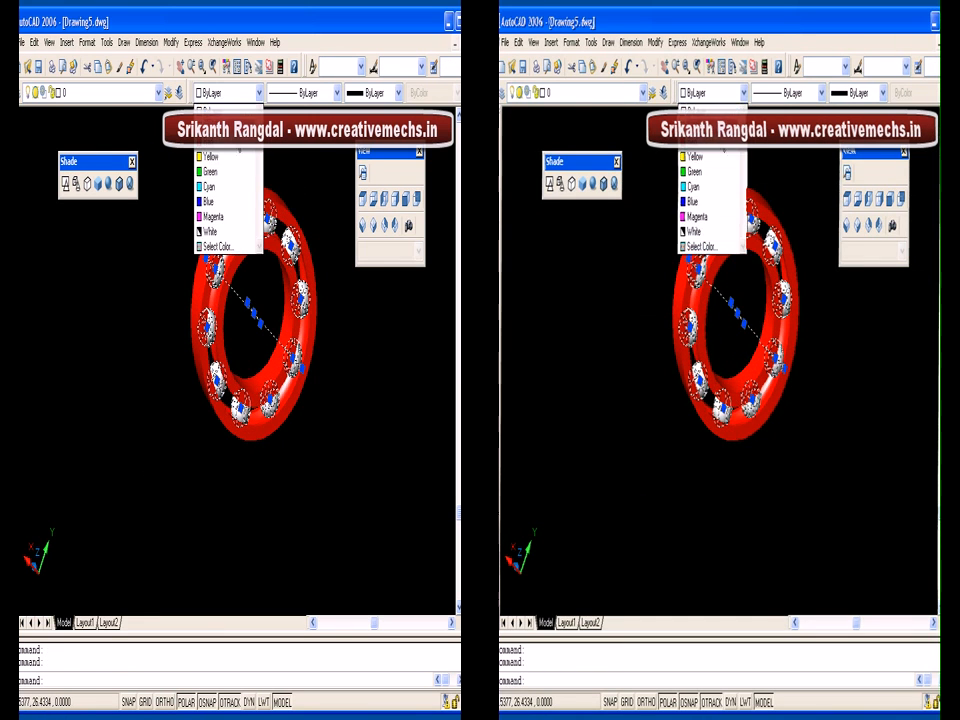
{"action": "left_click", "coordinate": [225, 169]}
{"action": "key", "text": "Escape"}
{"action": "key", "text": "Escape"}
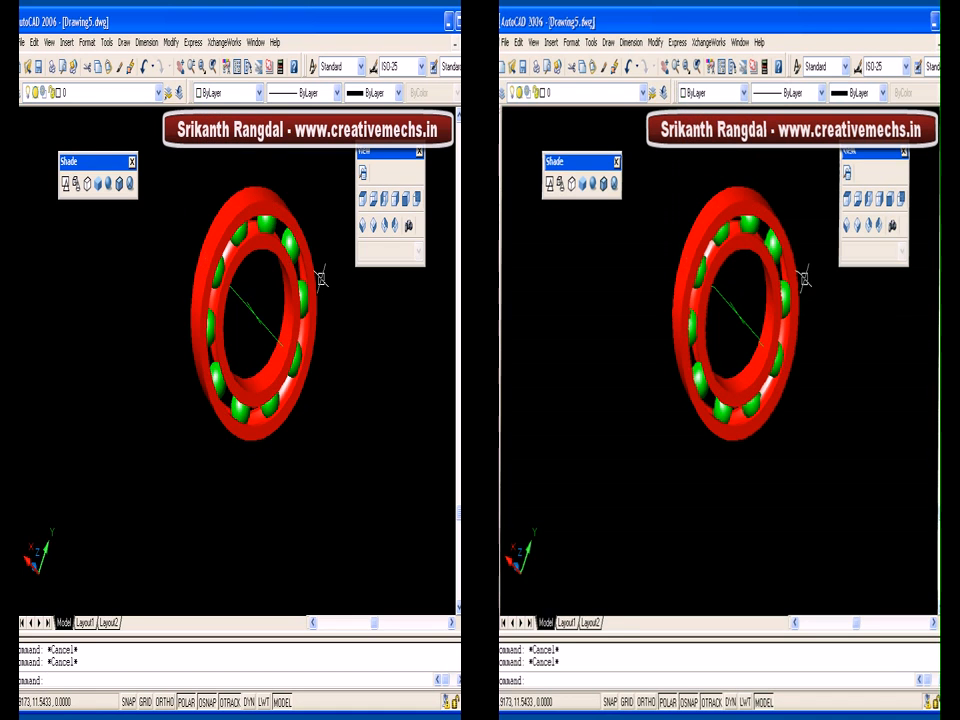
- Fillet the outer race's outer circular edges with a radius of 0.4
{"action": "middle_click", "coordinate": [321, 279]}
{"action": "middle_click", "coordinate": [321, 279]}
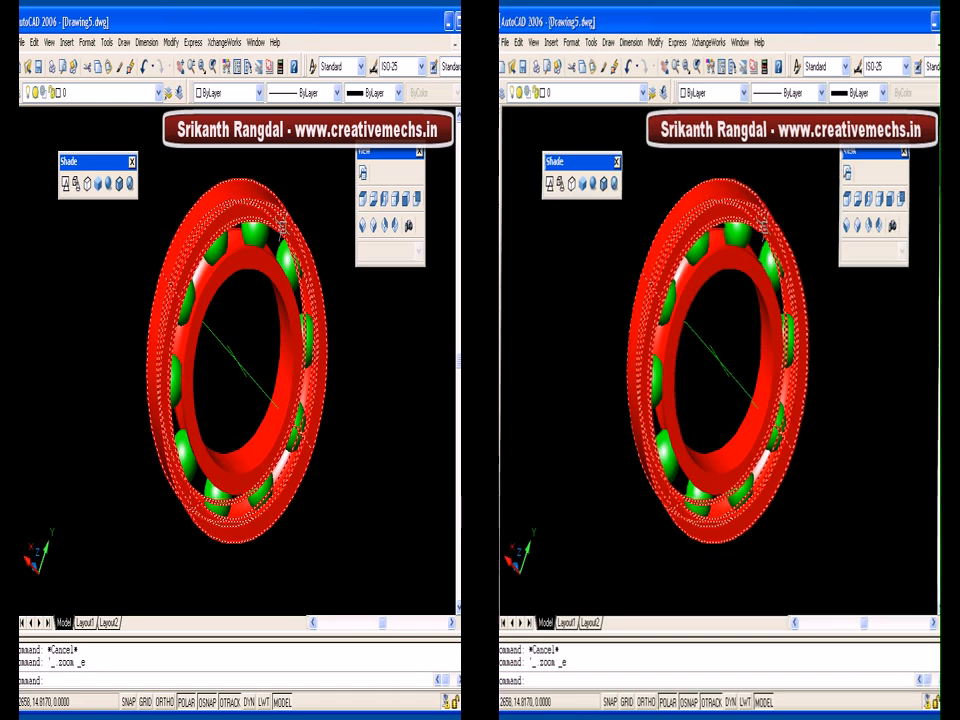
{"action": "middle_click_drag", "start_coordinate": [320, 251], "coordinate": [312, 252], "text": "shift"}
{"action": "scroll", "coordinate": [312, 252], "scroll_direction": "up", "scroll_amount": 3}
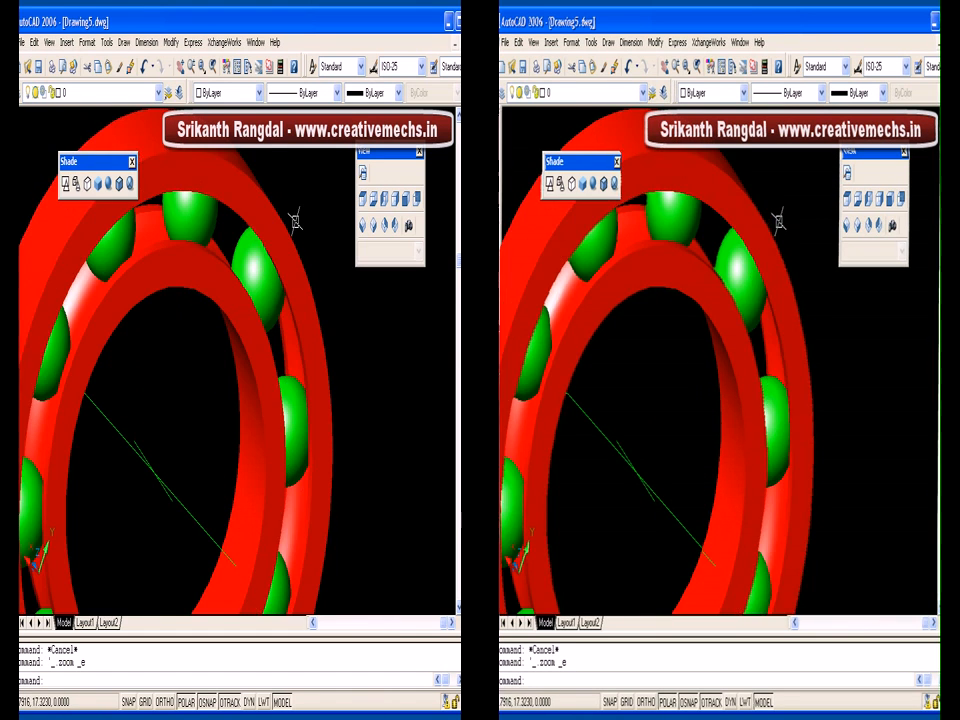
{"action": "scroll", "coordinate": [299, 209], "scroll_direction": "down", "scroll_amount": 3}
{"action": "middle_click_drag", "start_coordinate": [299, 209], "coordinate": [300, 214], "text": "shift"}
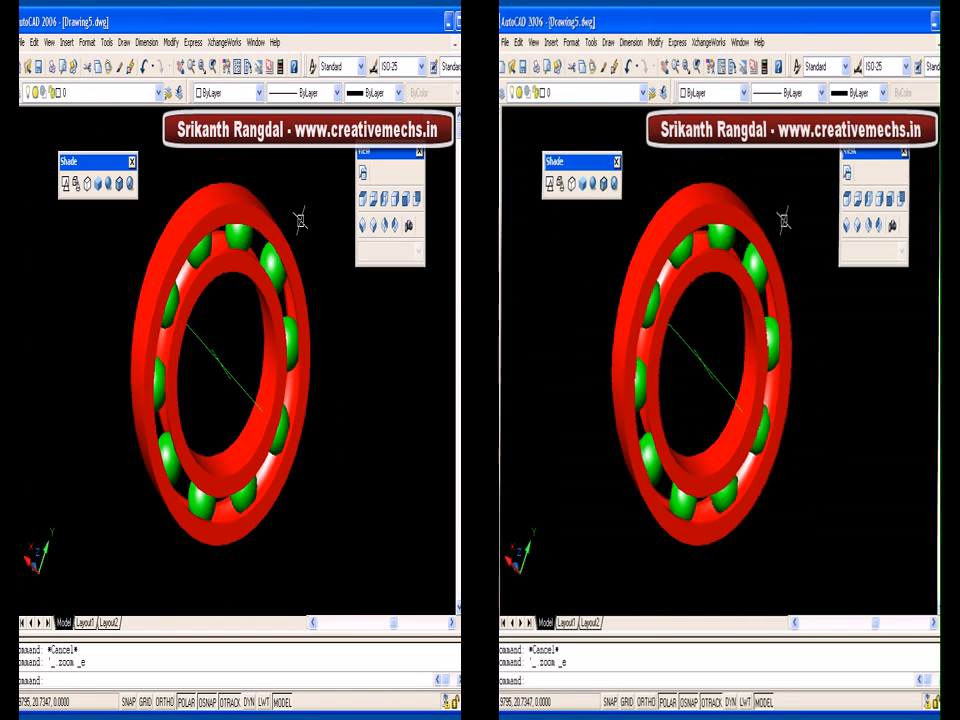
{"action": "type", "text": "f"}
{"action": "key", "text": "Return"}
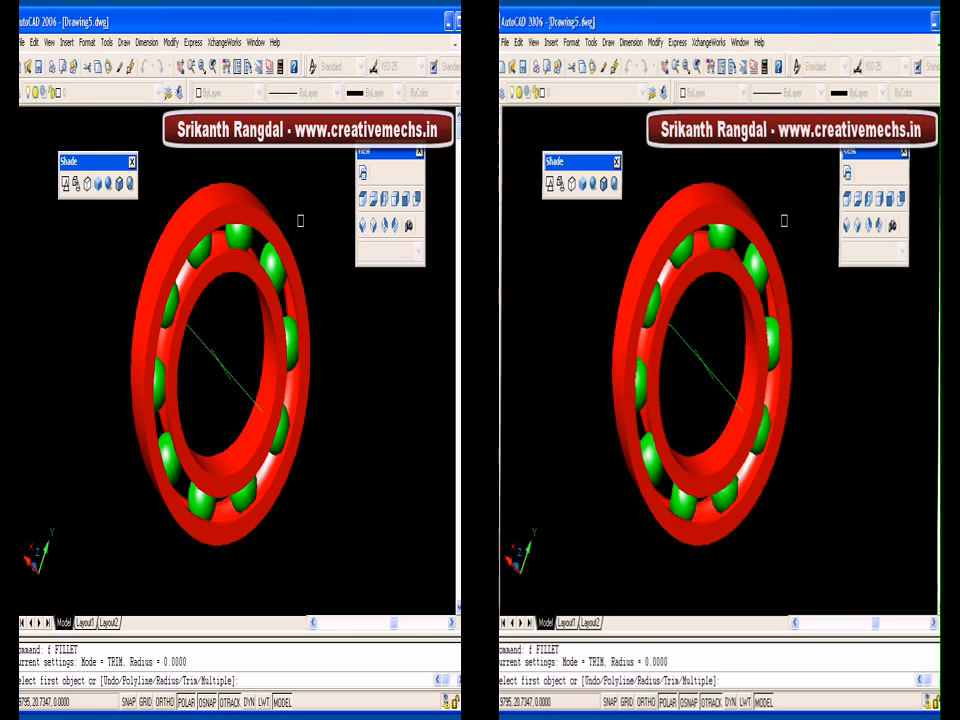
{"action": "left_click", "coordinate": [298, 268]}
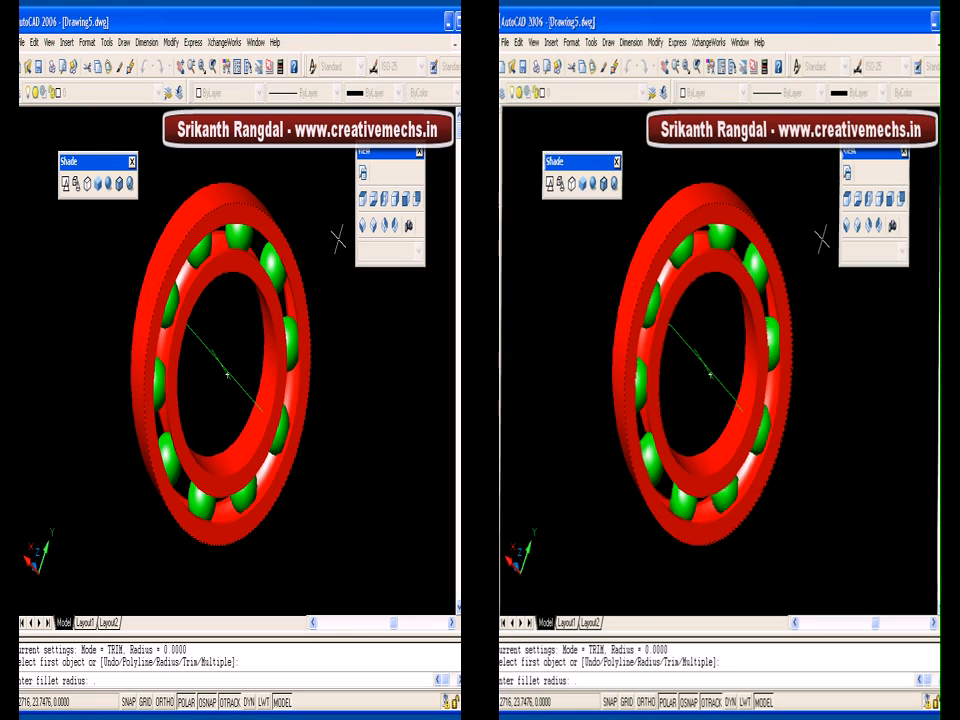
{"action": "type", "text": ".4"}
{"action": "key", "text": "Return"}
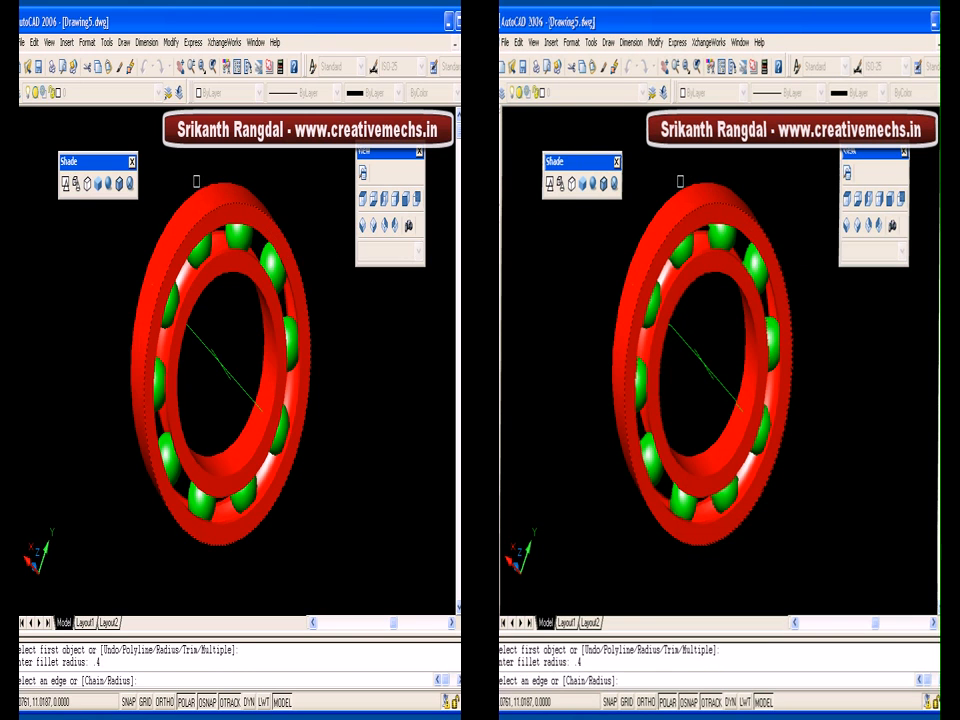
{"action": "left_click", "coordinate": [196, 185]}
{"action": "key", "text": "Return"}
- Fillet the edges of the inner race with the same 0.4 radius
{"action": "key", "text": "Return"}
{"action": "left_click", "coordinate": [238, 276]}
{"action": "key", "text": "Return"}
{"action": "left_click", "coordinate": [261, 345]}
{"action": "key", "text": "Return"}
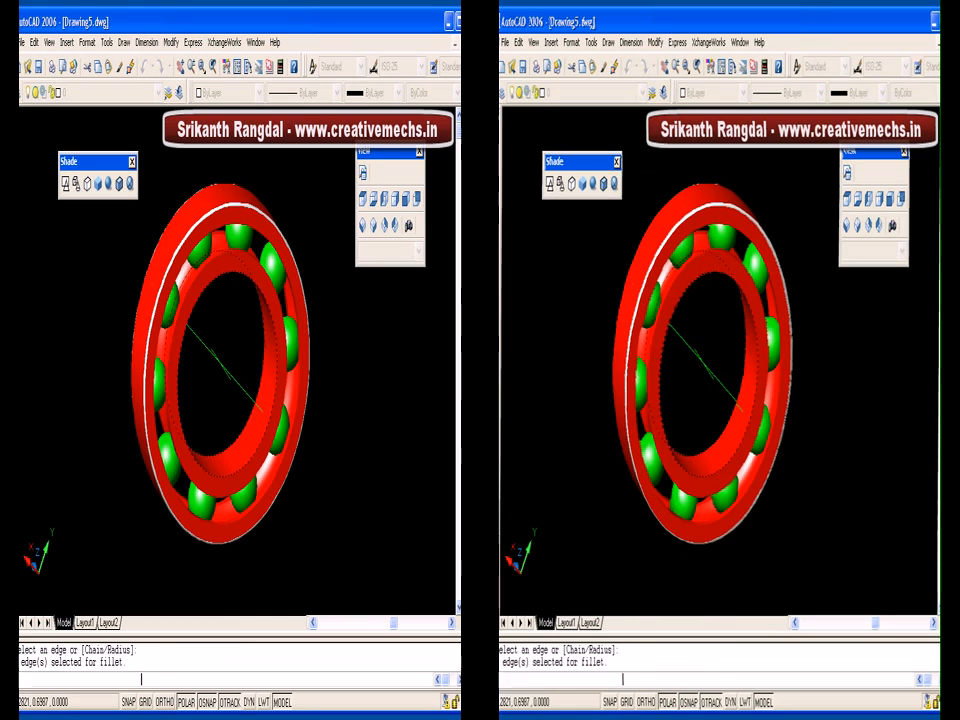
- Reapply the red colour to both filleted races so their rounded edges match
{"action": "left_click", "coordinate": [312, 372]}
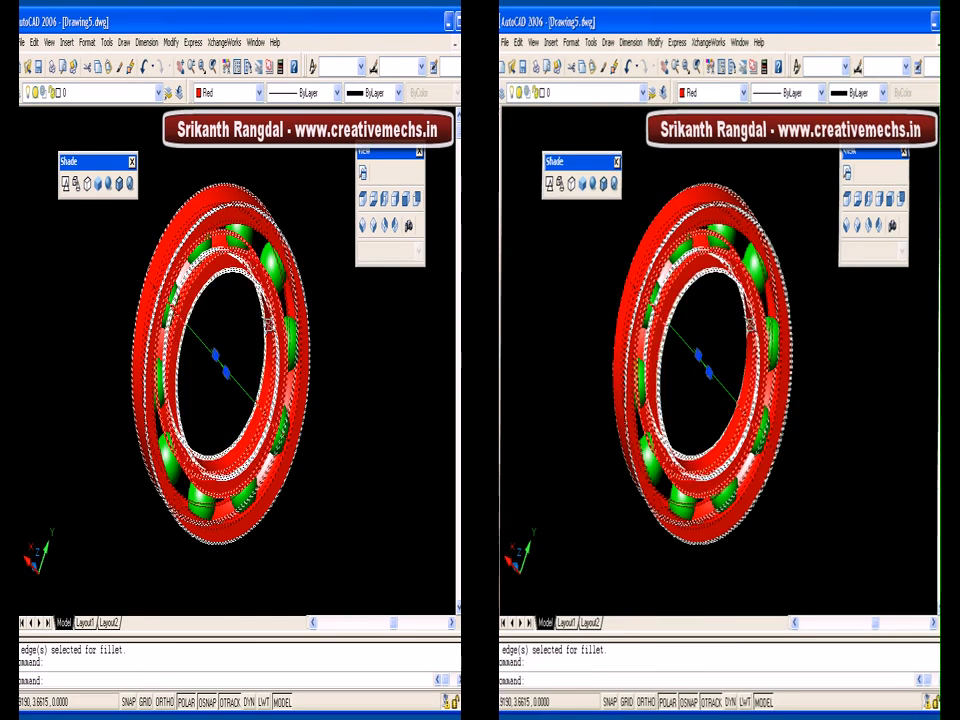
{"action": "left_click", "coordinate": [268, 318]}
{"action": "left_click", "coordinate": [240, 92]}
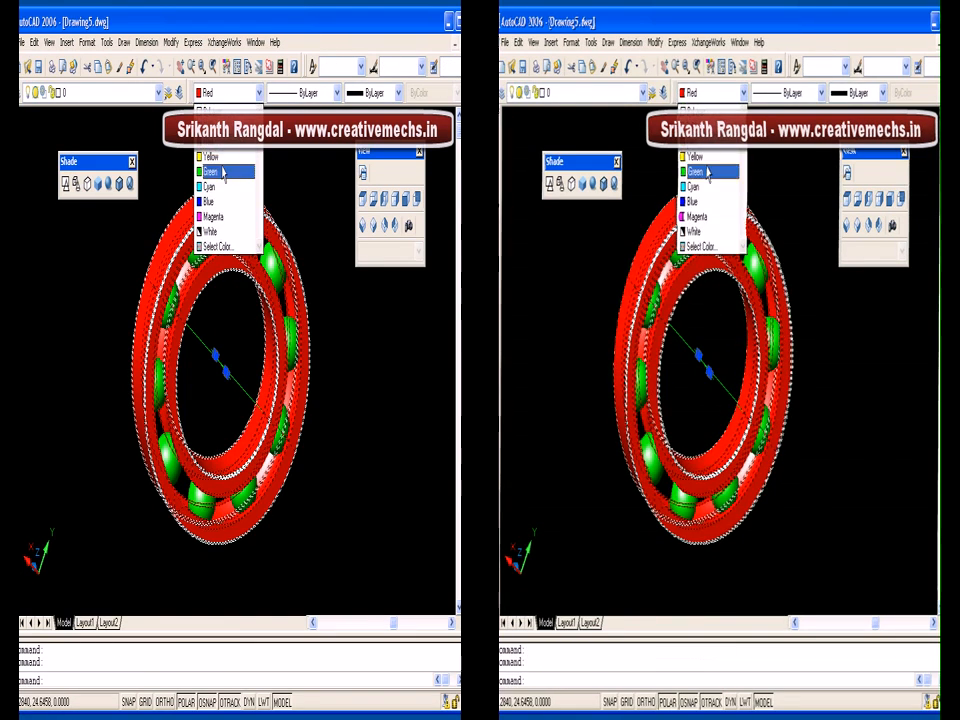
{"action": "left_click", "coordinate": [212, 121]}
{"action": "left_click", "coordinate": [240, 92]}
{"action": "left_click", "coordinate": [212, 105]}
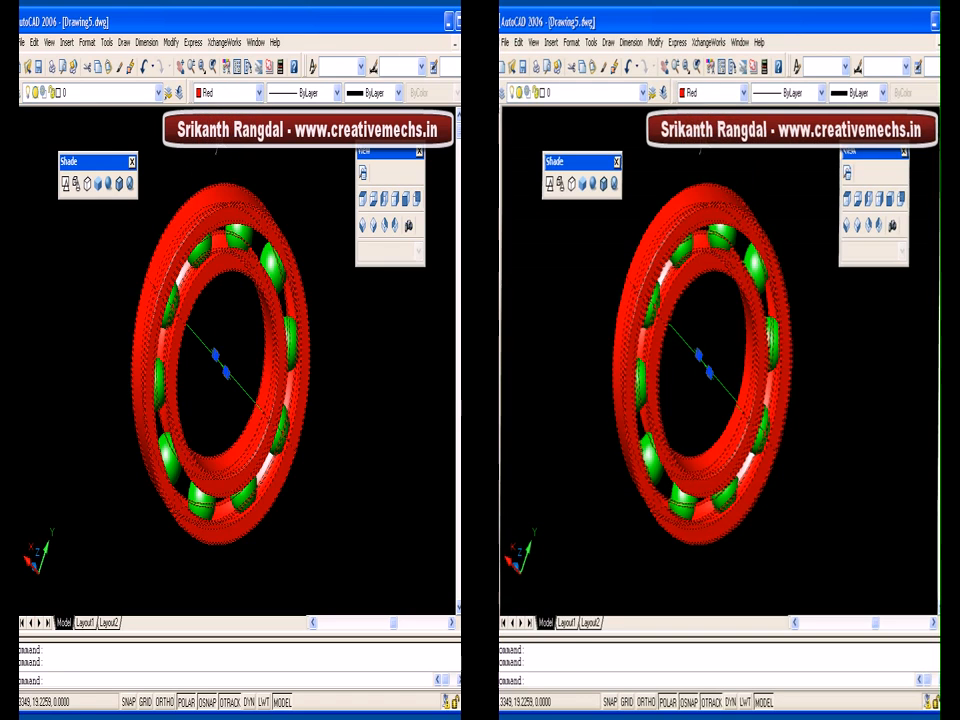
{"action": "key", "text": "Escape"}
{"action": "key", "text": "Escape"}
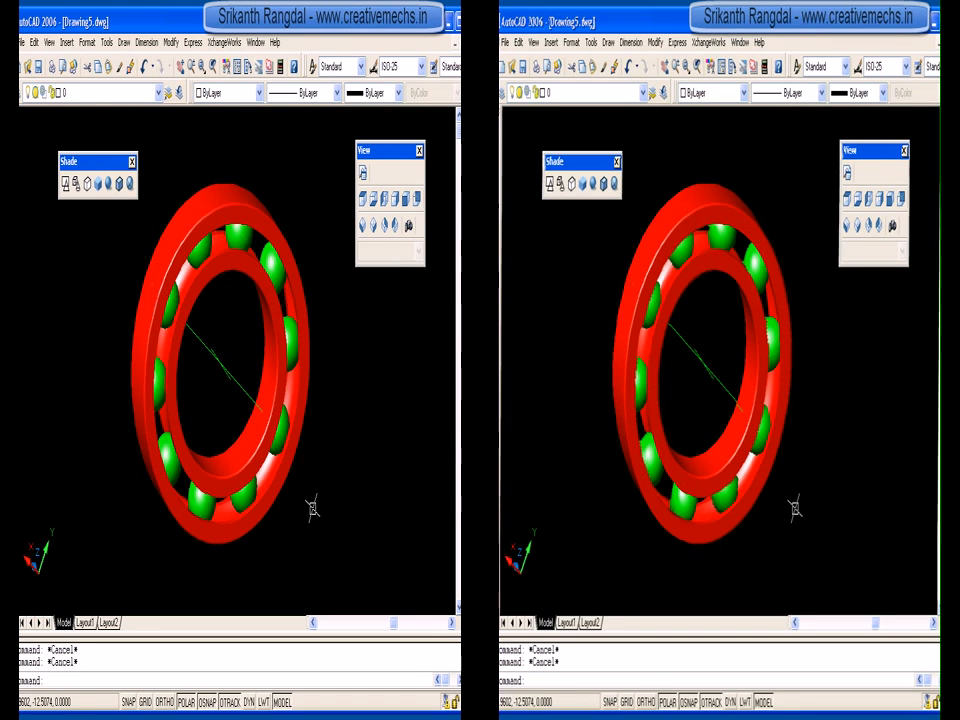
- Show the bearing in an isometric view and erase the two construction lines at its centre
{"action": "left_click", "coordinate": [363, 228]}
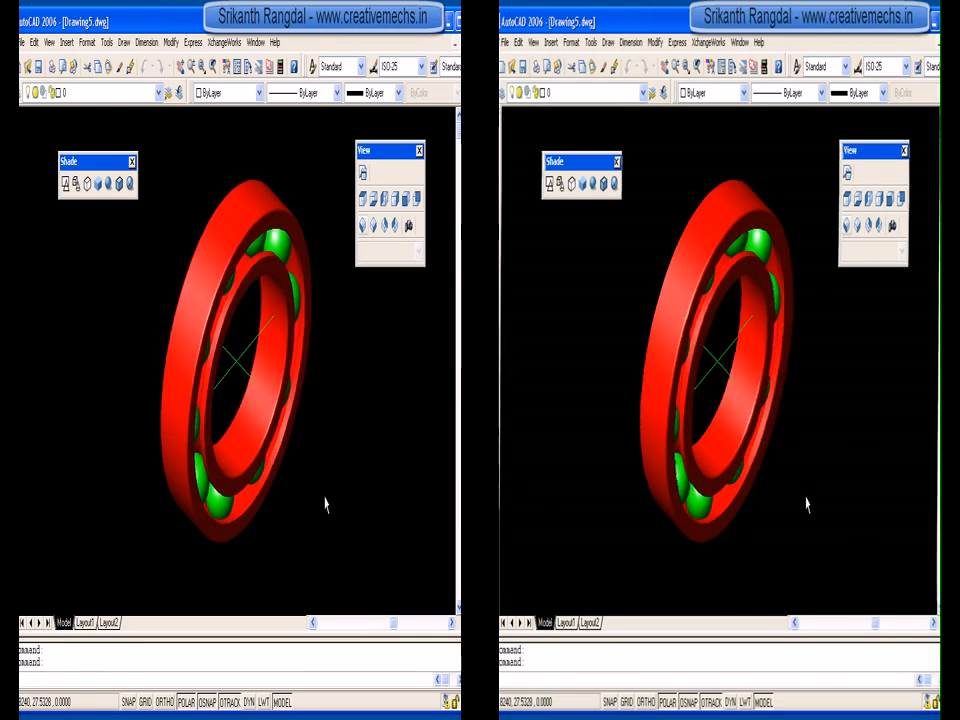
{"action": "left_click", "coordinate": [237, 380]}
{"action": "left_click", "coordinate": [241, 383]}
{"action": "left_click", "coordinate": [234, 348]}
{"action": "type", "text": "e"}
{"action": "key", "text": "Return"}
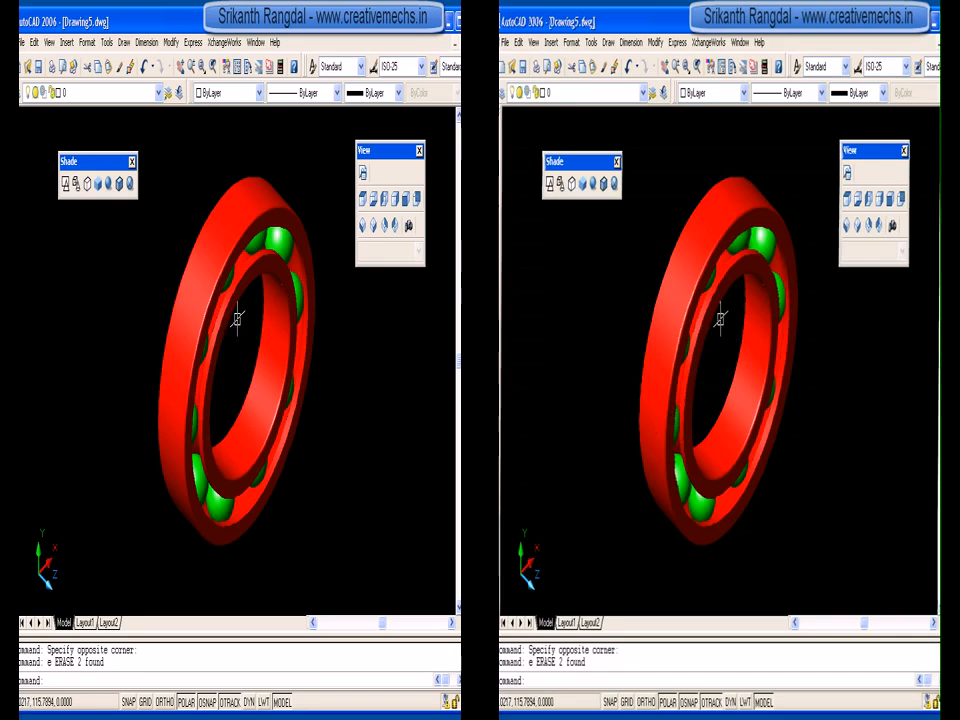
- Switch the bearing to the southeast isometric view
{"action": "left_click", "coordinate": [404, 200]}
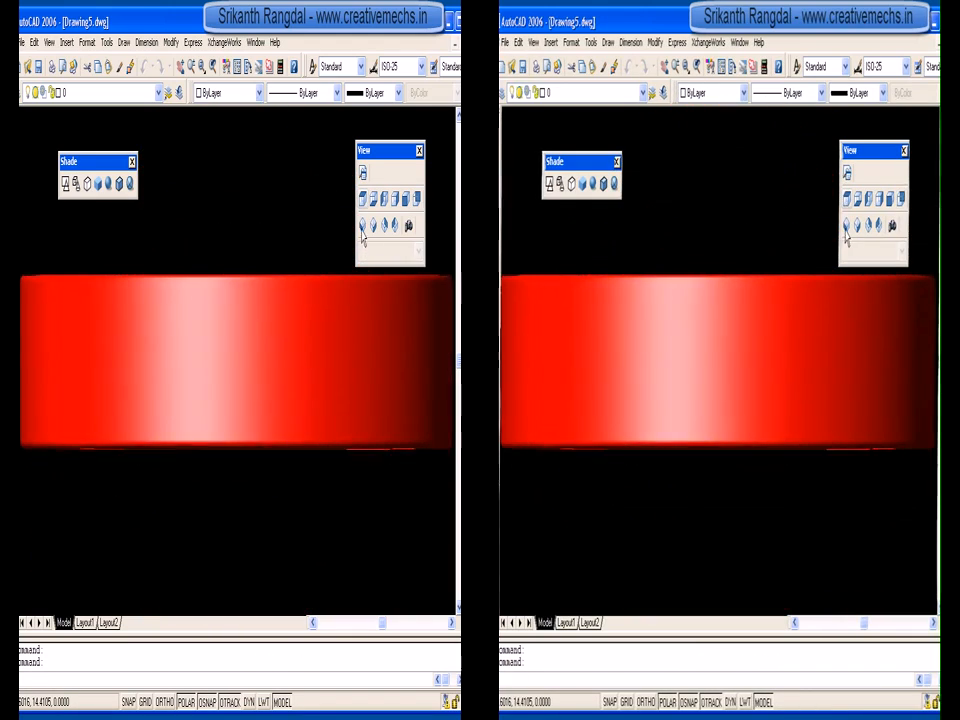
{"action": "left_click", "coordinate": [374, 226]}
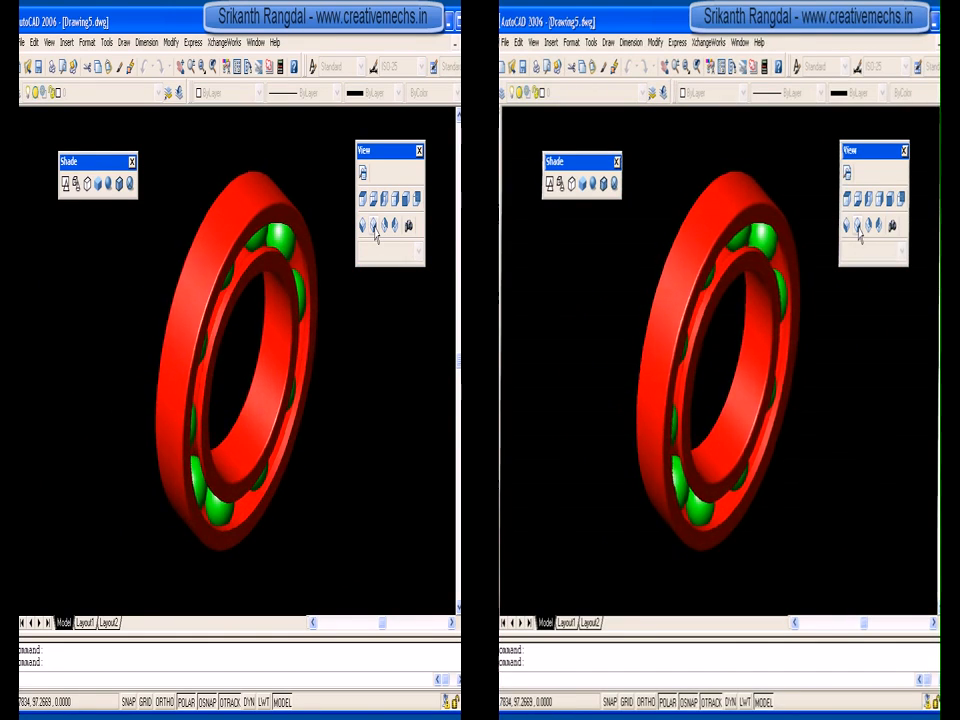
{"action": "left_click", "coordinate": [374, 228]}
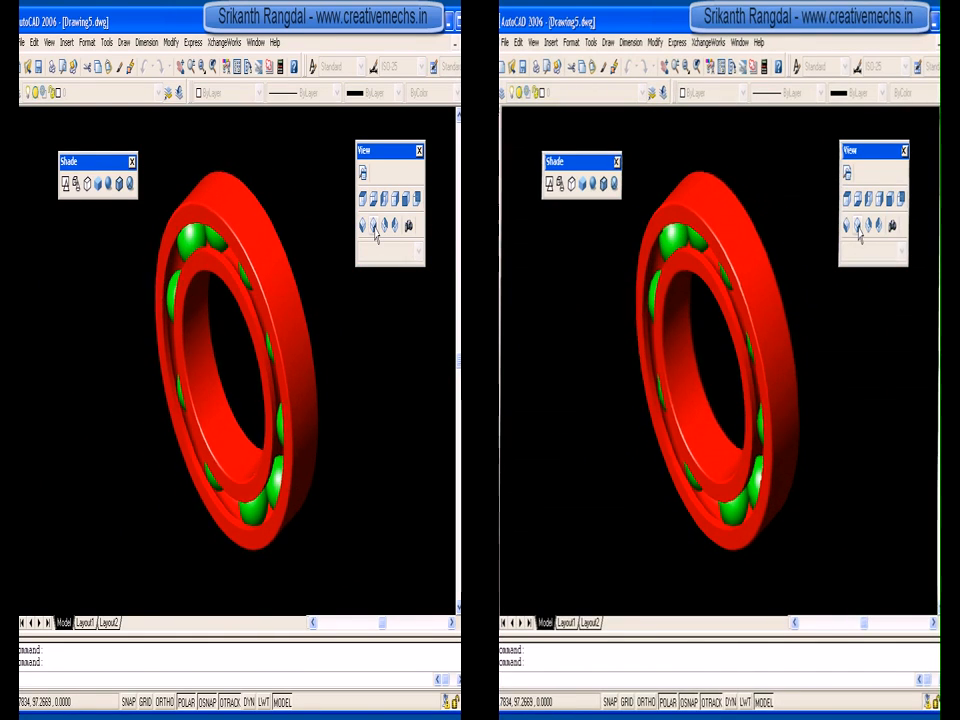
{"action": "type", "text": "3dcorb"}
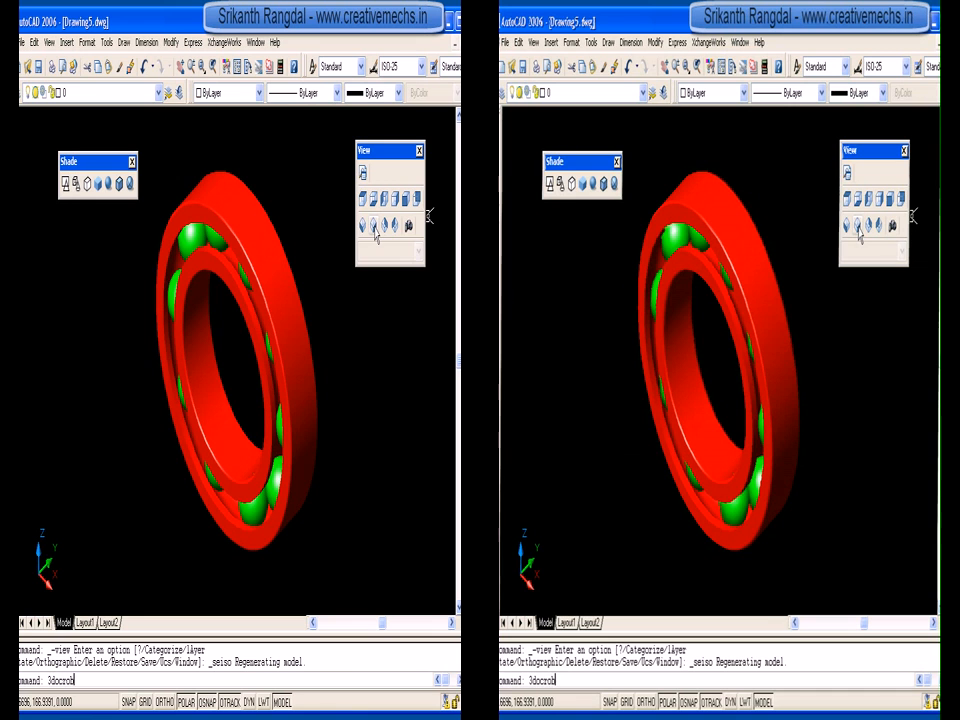
{"action": "type", "text": "ocorbit"}
{"action": "key", "text": "Return"}
{"action": "left_click", "coordinate": [226, 337]}
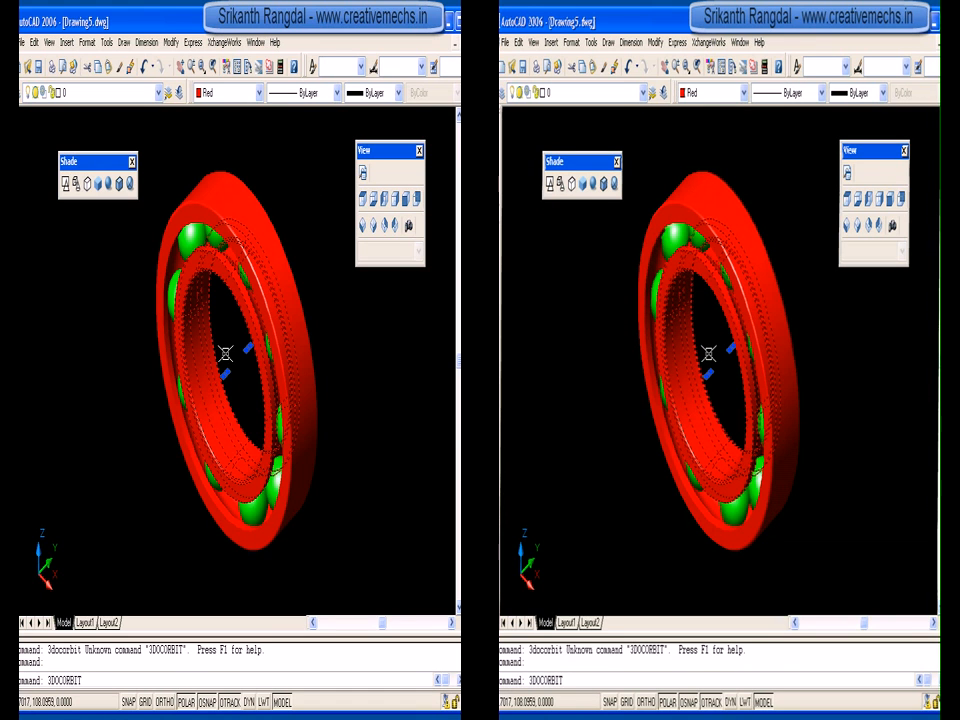
- Spin the bearing with the 3DCORBIT continuous orbit to view it from all sides, and stop the rotation
{"action": "type", "text": "3DCORBIT"}
{"action": "key", "text": "Return"}
{"action": "key", "text": "Escape"}
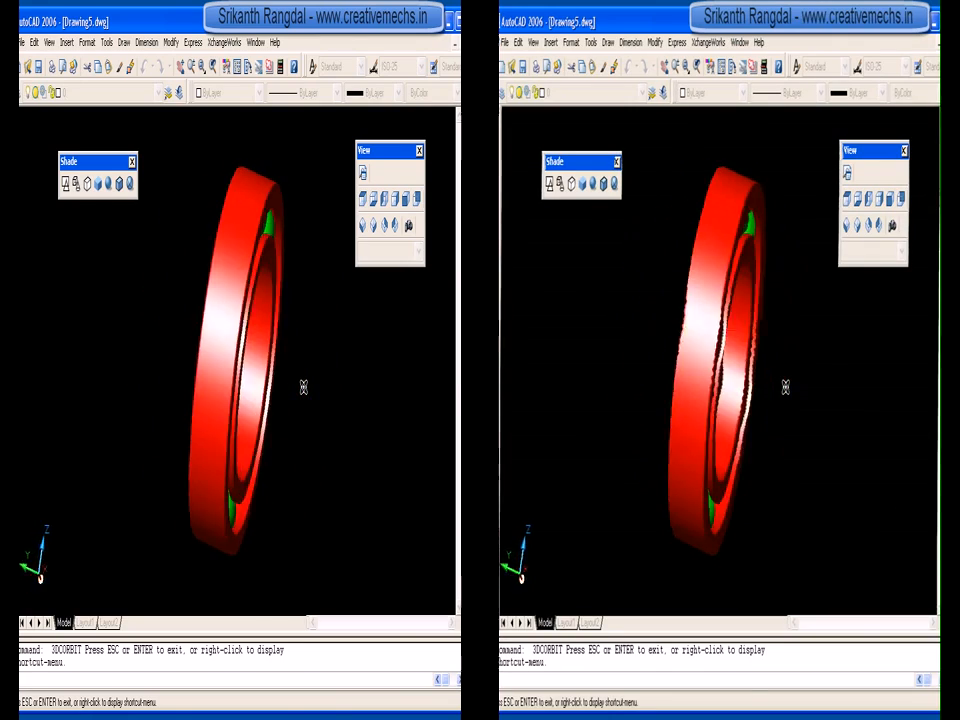
{"action": "key", "text": "Return"}
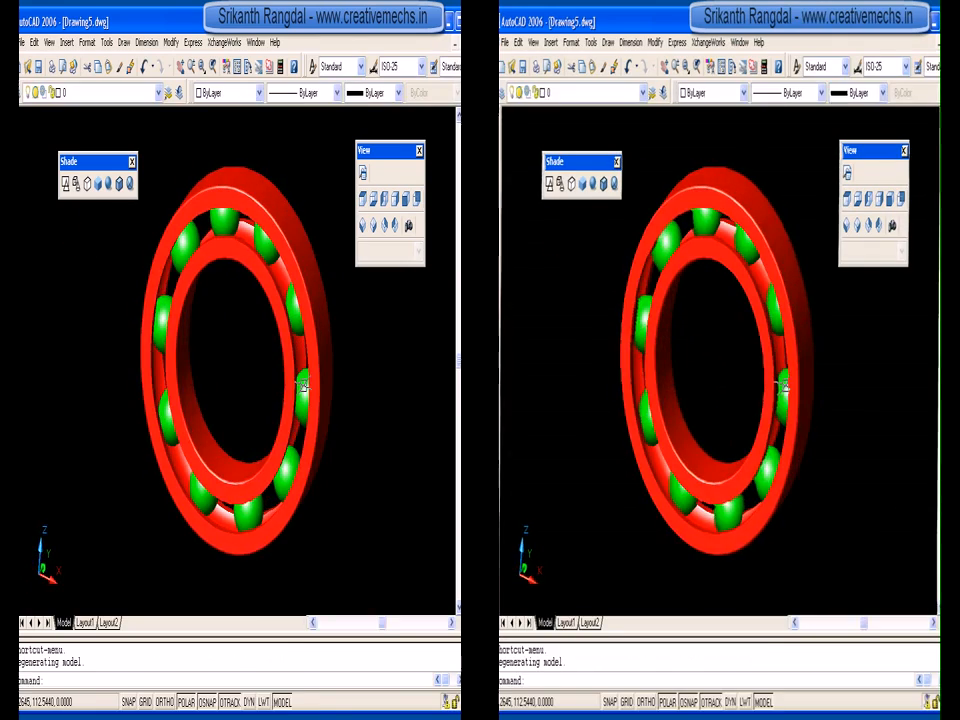
- Set the 3D graphics display's acceleration to Hardware and apply the configuration
{"action": "type", "text": "op"}
{"action": "key", "text": "Return"}
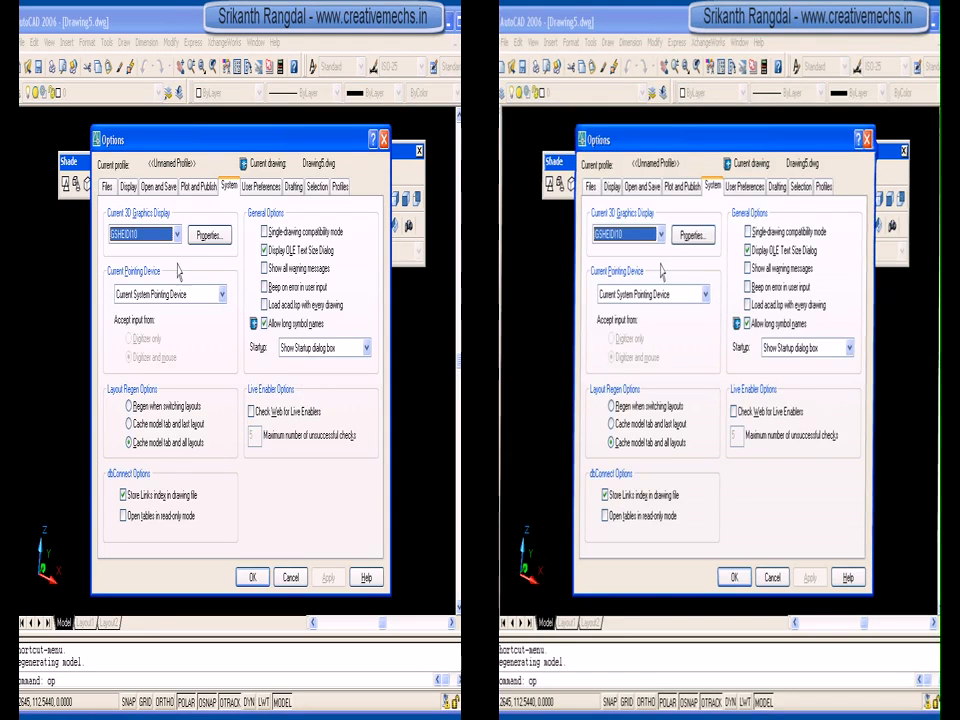
{"action": "left_click", "coordinate": [209, 235]}
{"action": "left_click", "coordinate": [252, 465]}
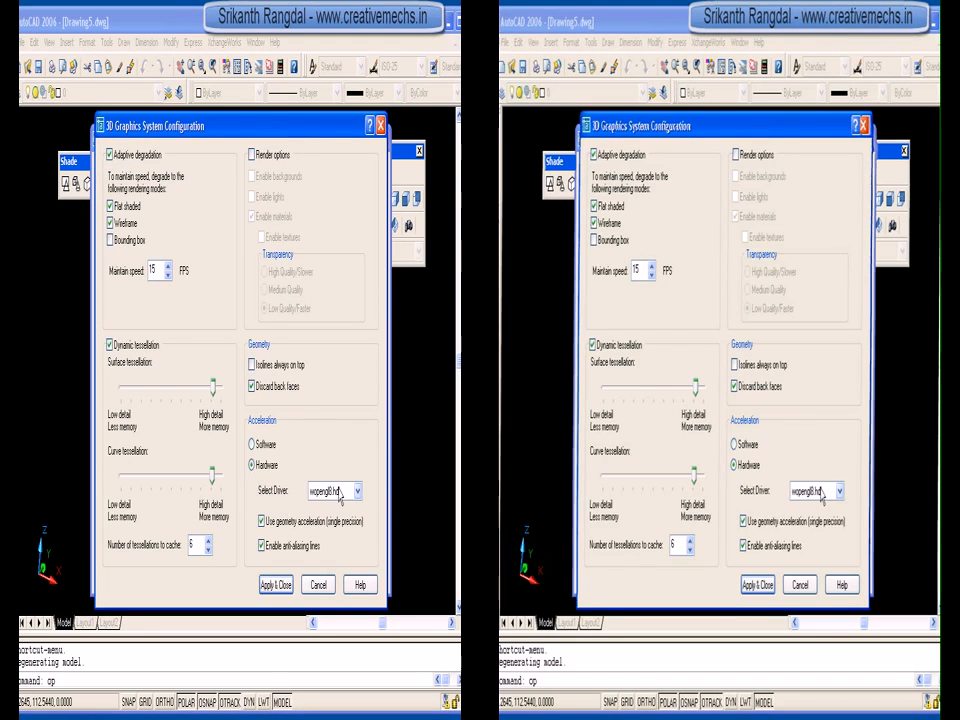
{"action": "left_click", "coordinate": [275, 590]}
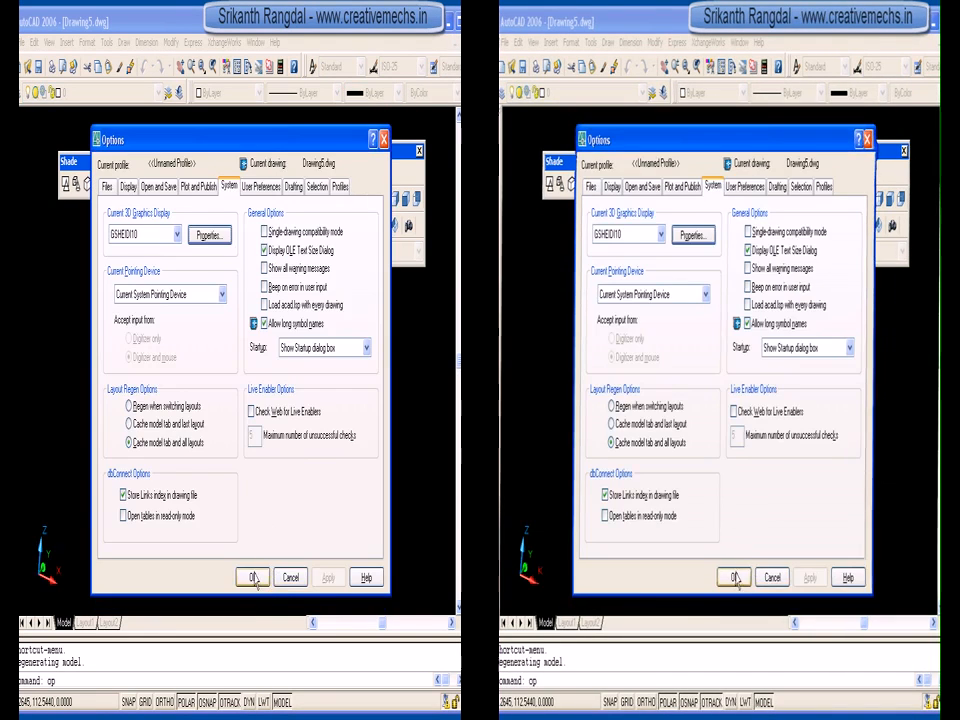
{"action": "left_click", "coordinate": [251, 574]}
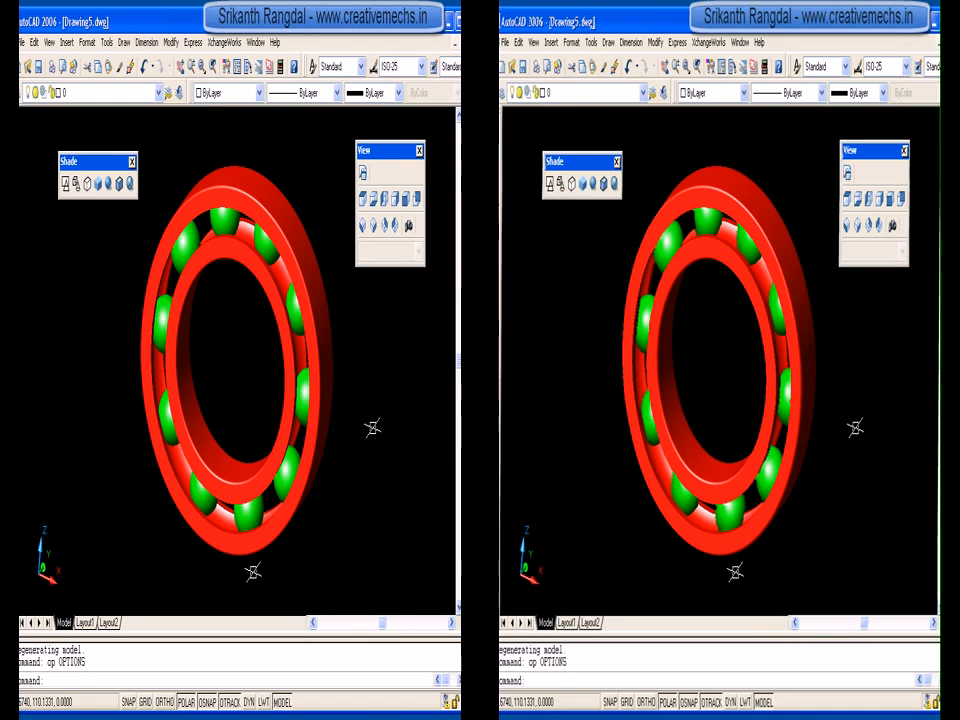
- Set the bearing spinning again in continuous orbit to check the display under hardware acceleration
{"action": "key", "text": "Return"}
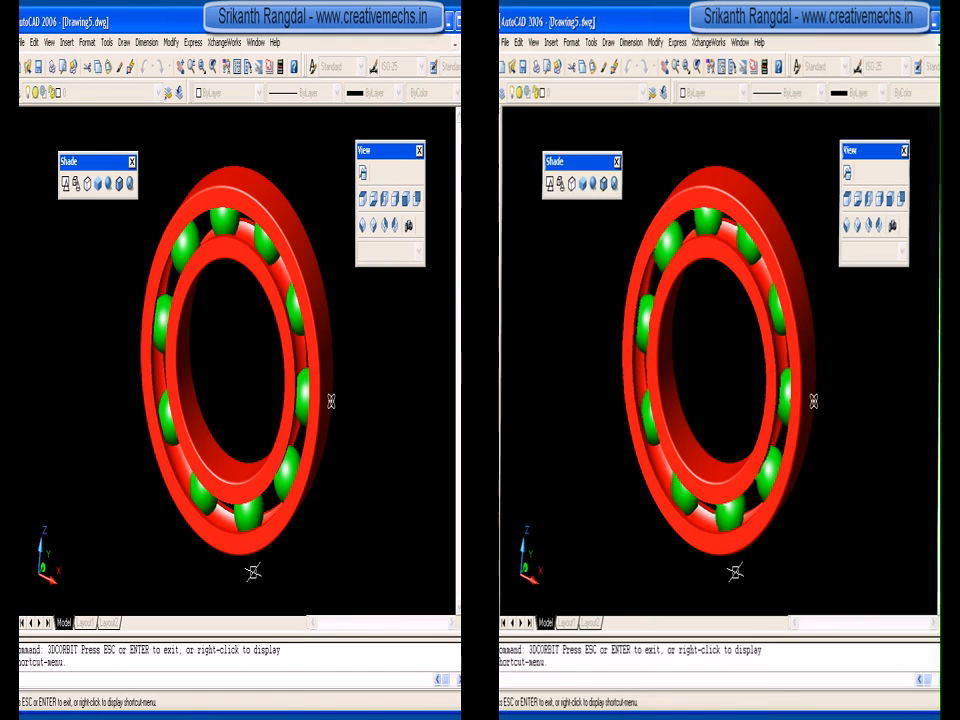
{"action": "left_click_drag", "start_coordinate": [349, 405], "coordinate": [305, 402]}
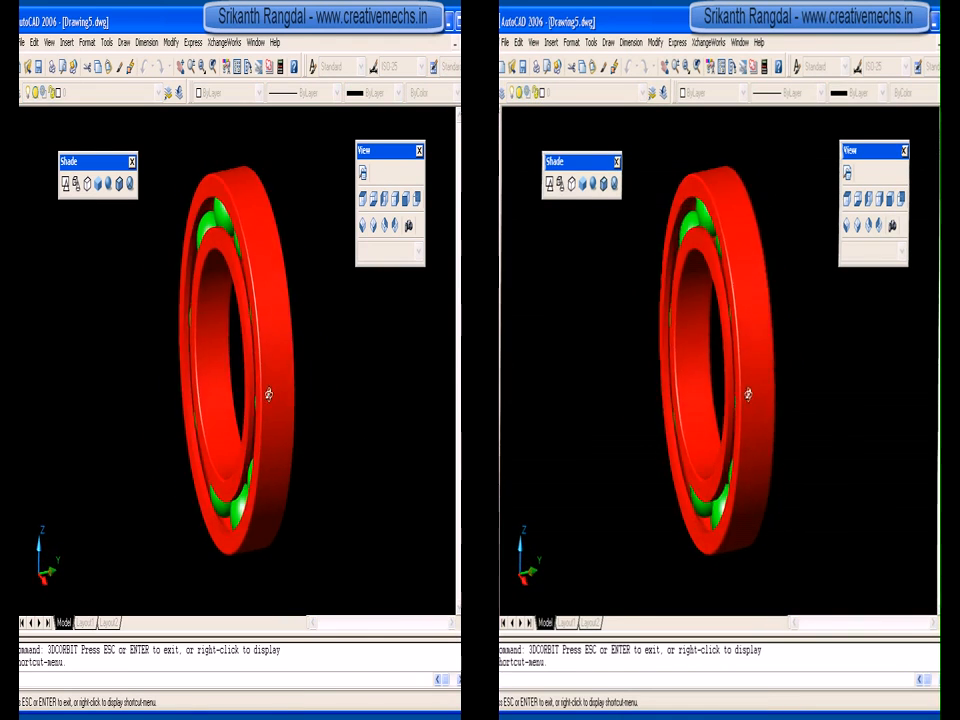